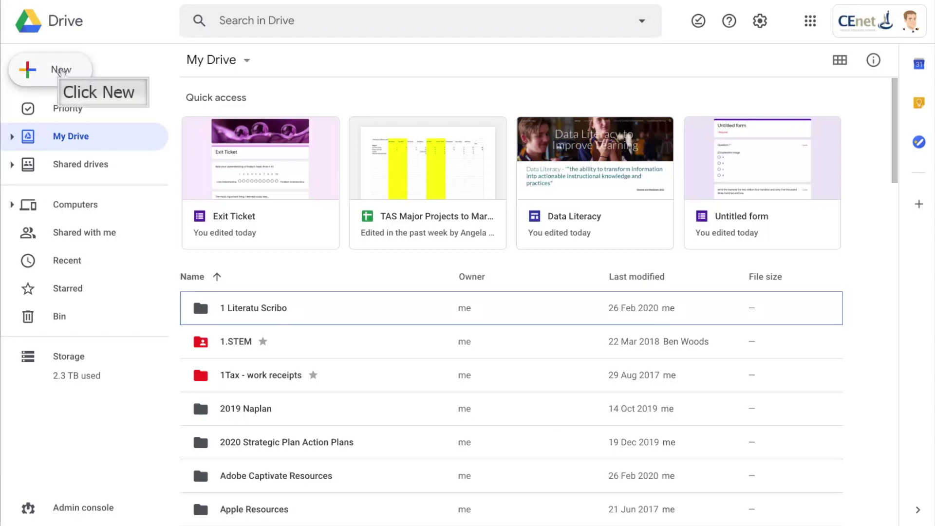
Create a new blank Google Form from the New menu and title it 'My Quiz'.
{"action": "left_click", "coordinate": [59, 72]}
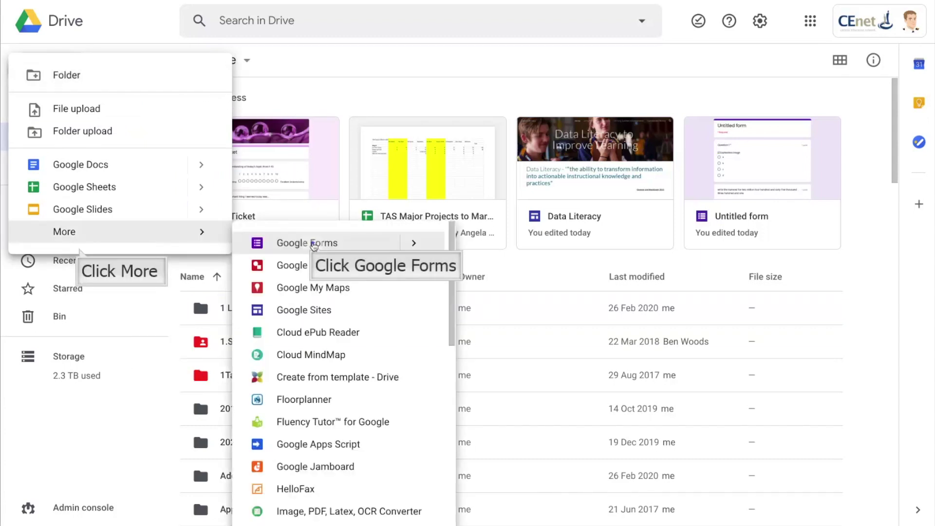
{"action": "left_click", "coordinate": [306, 243]}
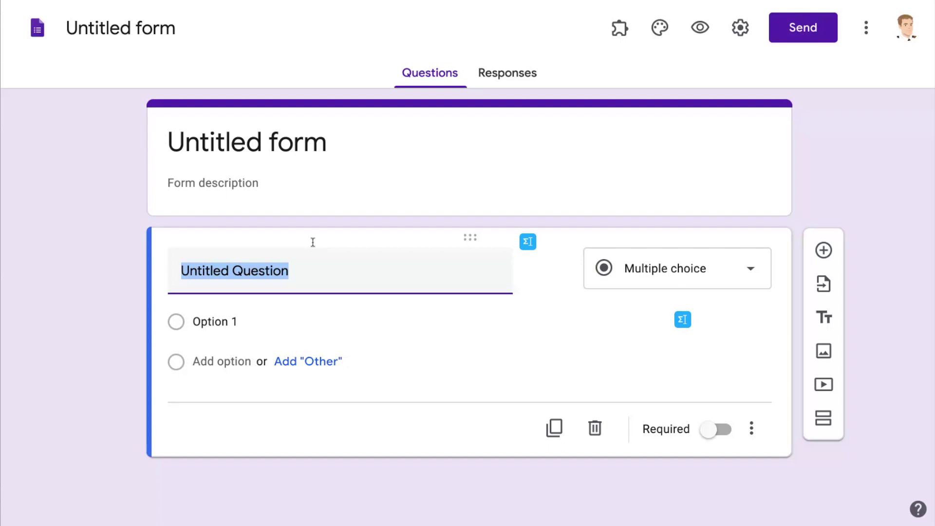
{"action": "left_click", "coordinate": [268, 145]}
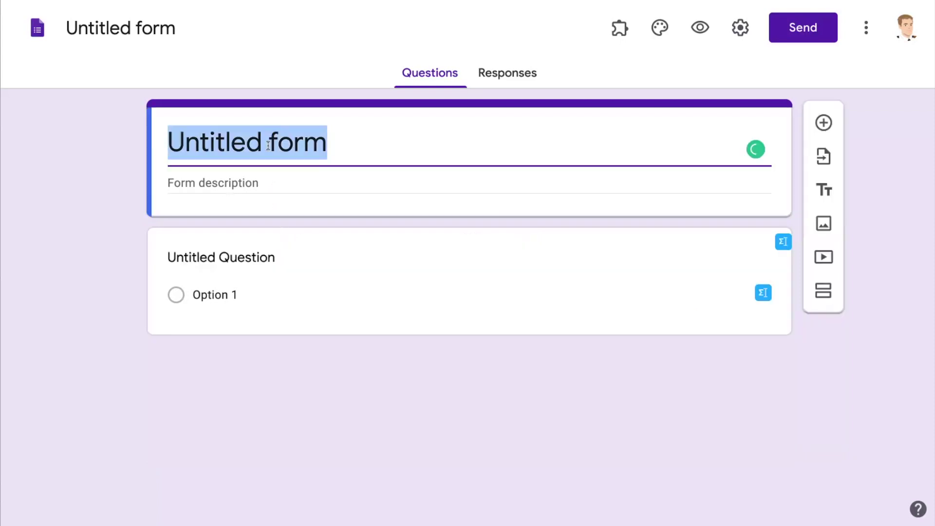
{"action": "type", "text": "Mt"}
{"action": "key", "text": "BackSpace"}
{"action": "type", "text": "y Qui"}
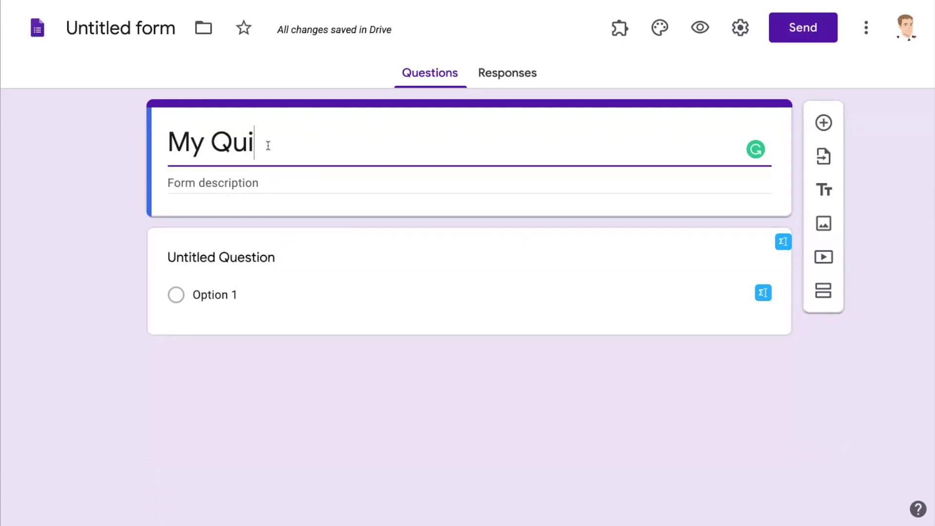
{"action": "type", "text": "z"}
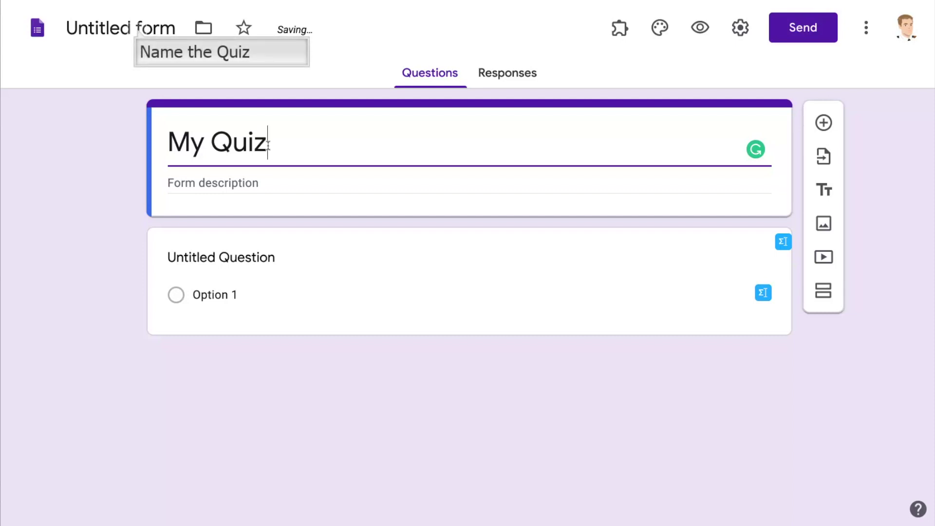
Turn on Make this a quiz in the Quizzes settings and save.
{"action": "left_click", "coordinate": [138, 28]}
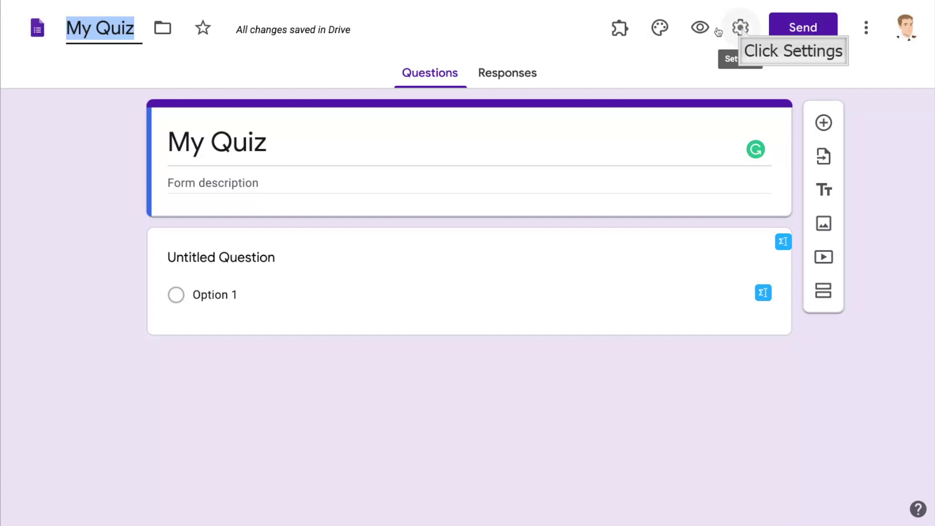
{"action": "left_click", "coordinate": [740, 28]}
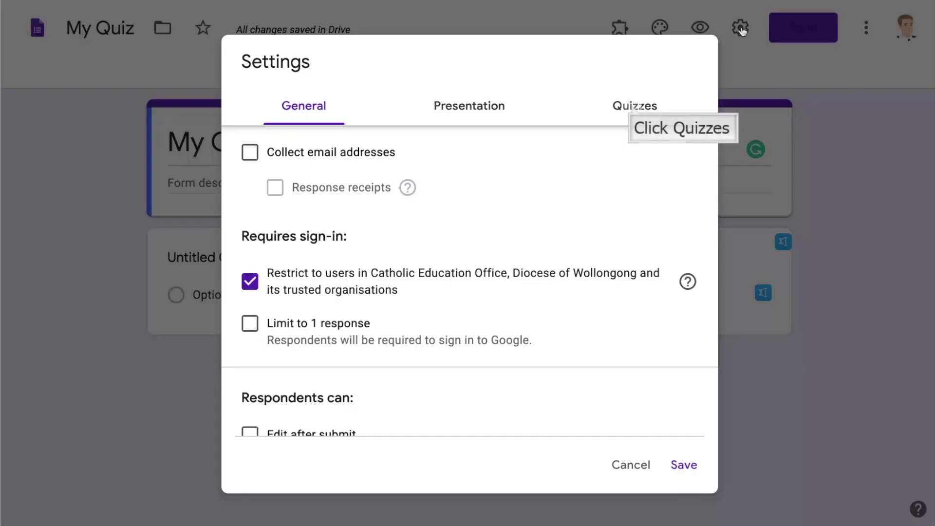
{"action": "left_click", "coordinate": [633, 108]}
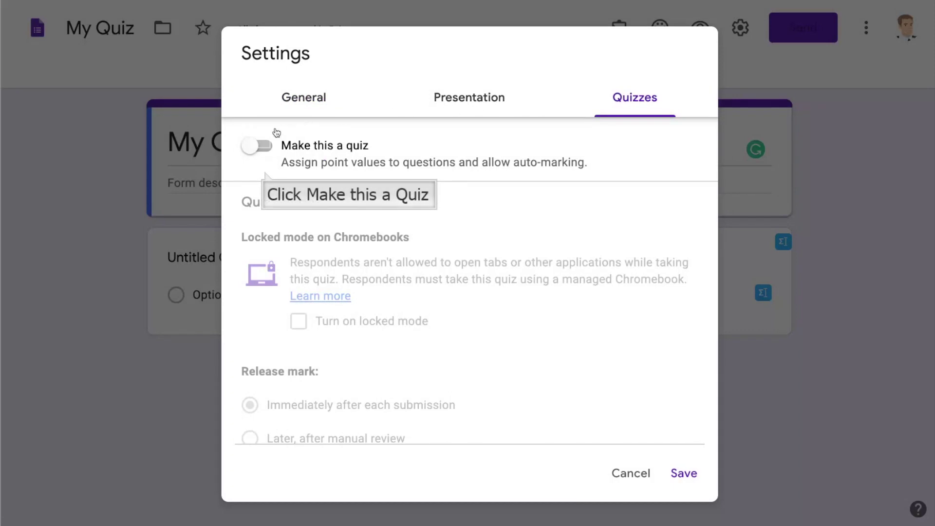
{"action": "left_click", "coordinate": [258, 145]}
{"action": "scroll", "coordinate": [458, 212], "scroll_direction": "down", "scroll_amount": 3}
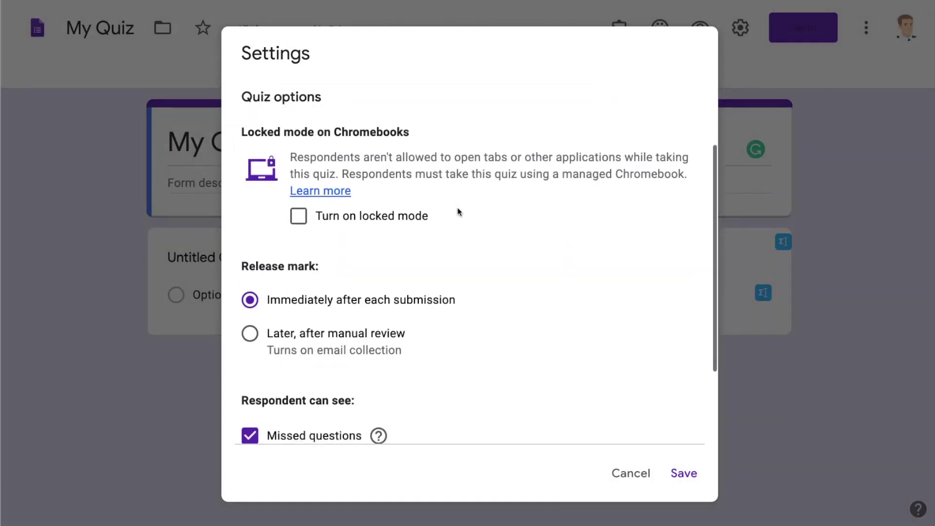
{"action": "scroll", "coordinate": [458, 211], "scroll_direction": "down", "scroll_amount": 3}
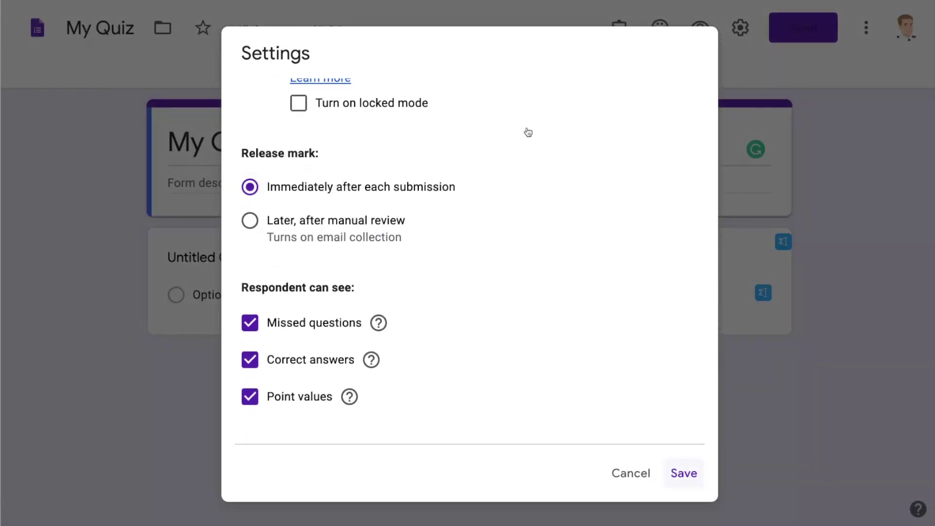
{"action": "left_click", "coordinate": [684, 474]}
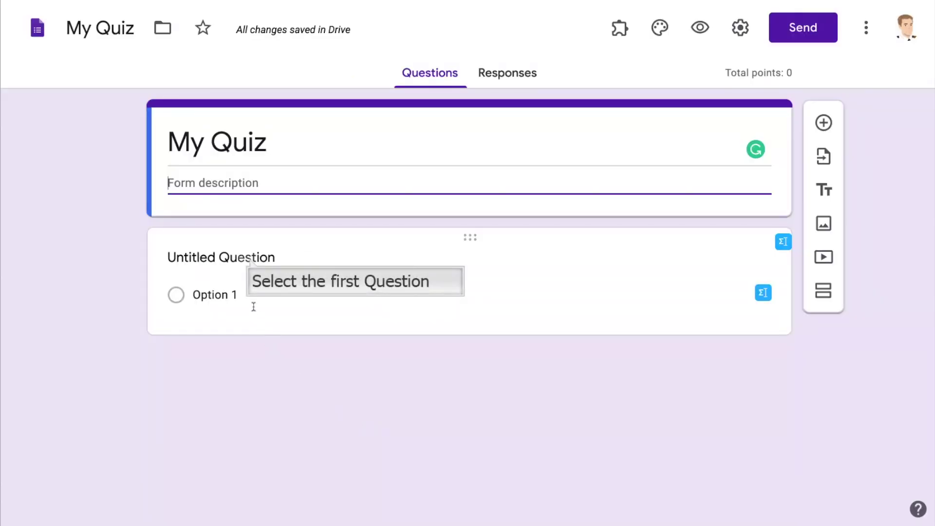
Ask 'What is the capital city of Australia?' with options Canberra, Sydney, Melbourne and Minnamurra.
{"action": "left_click", "coordinate": [247, 258]}
{"action": "type", "text": "What"}
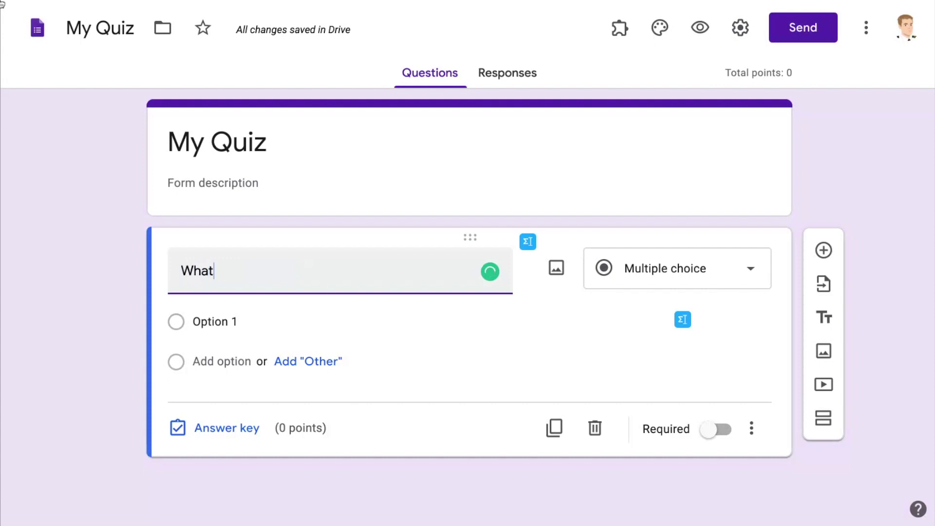
{"action": "type", "text": " is the capit"}
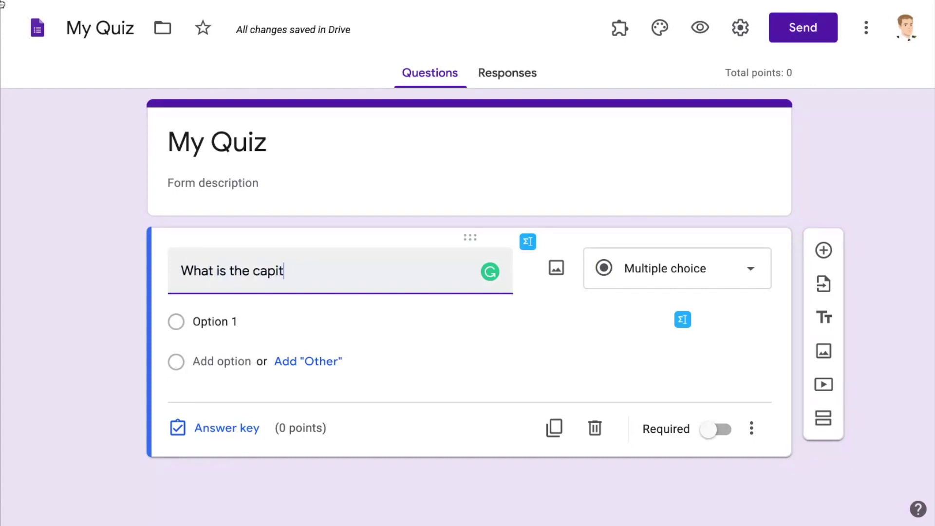
{"action": "type", "text": "al city of Au"}
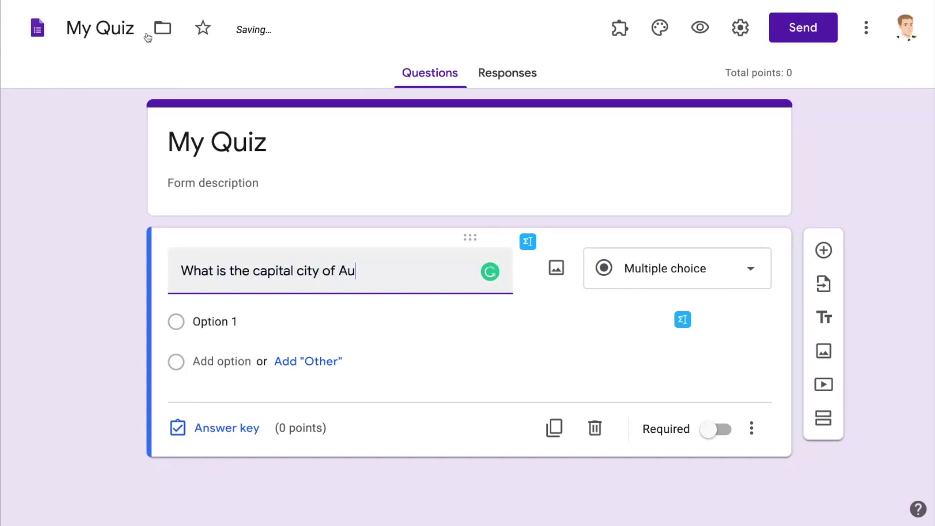
{"action": "type", "text": "stralia?"}
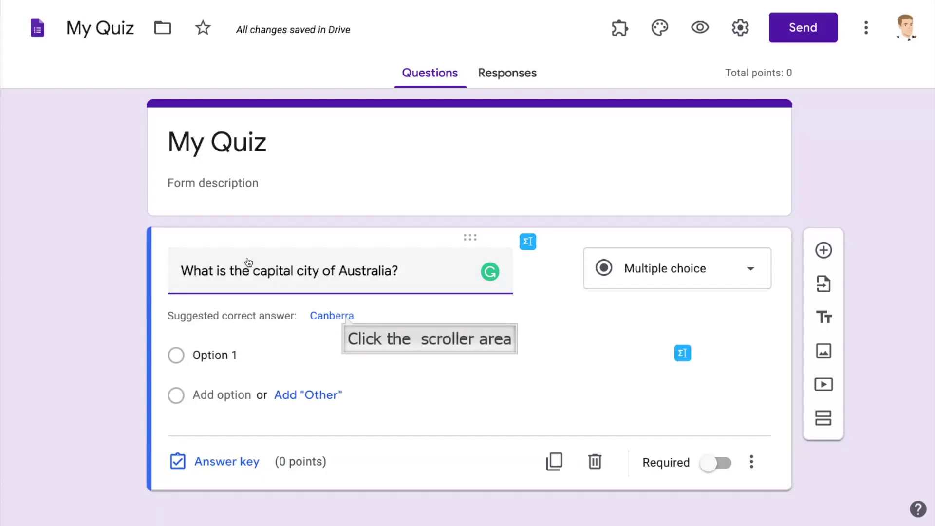
{"action": "left_click", "coordinate": [345, 315]}
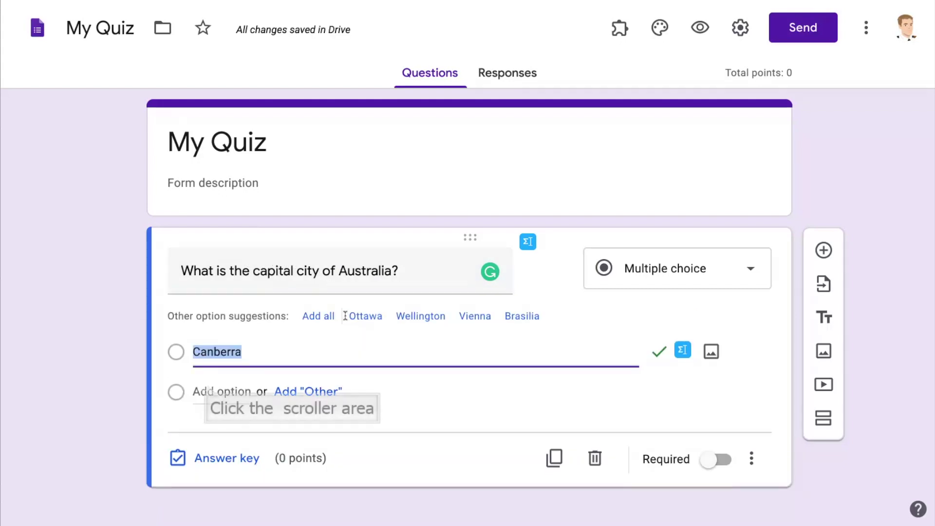
{"action": "left_click", "coordinate": [207, 387]}
{"action": "type", "text": "Synde"}
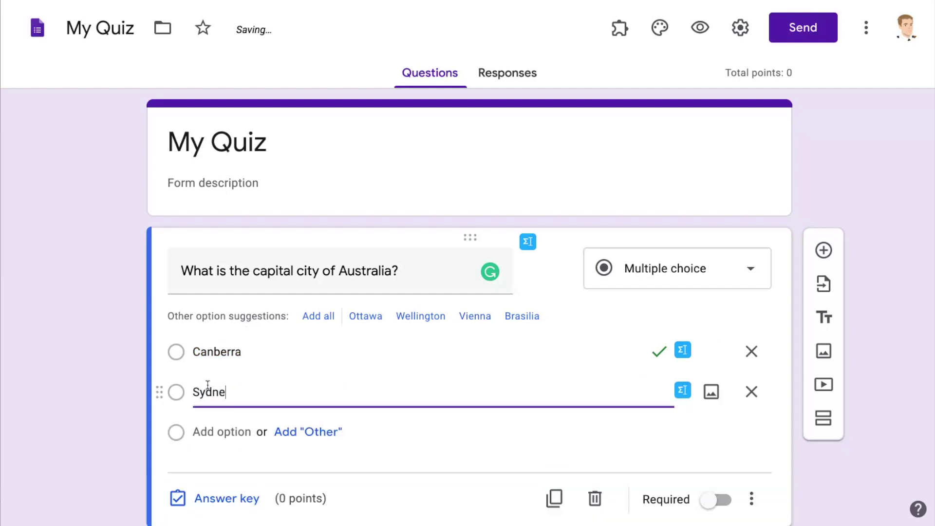
{"action": "type", "text": "y"}
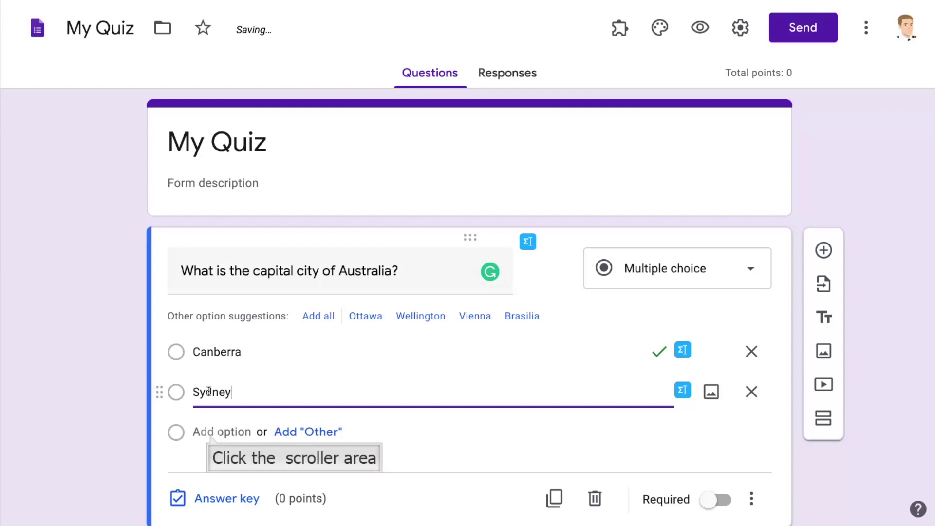
{"action": "left_click", "coordinate": [210, 433]}
{"action": "type", "text": "Mi"}
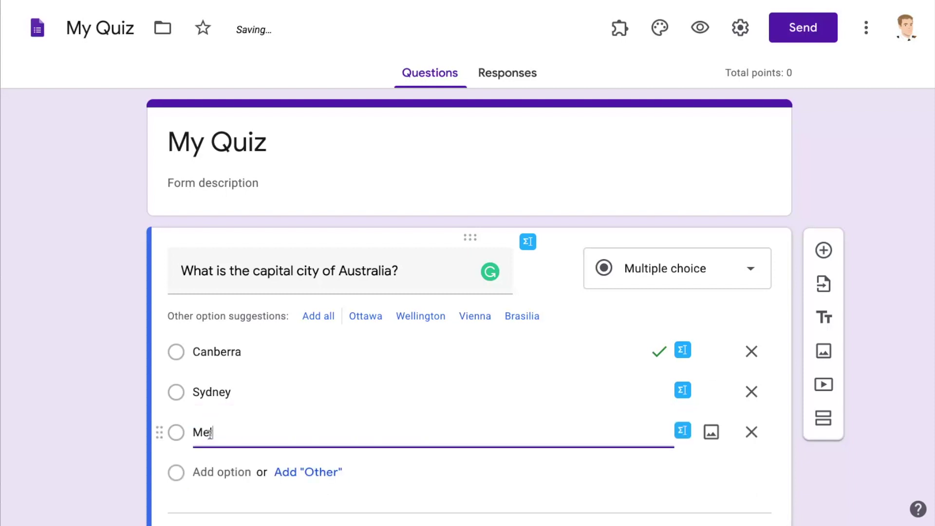
{"action": "type", "text": "lbourn"}
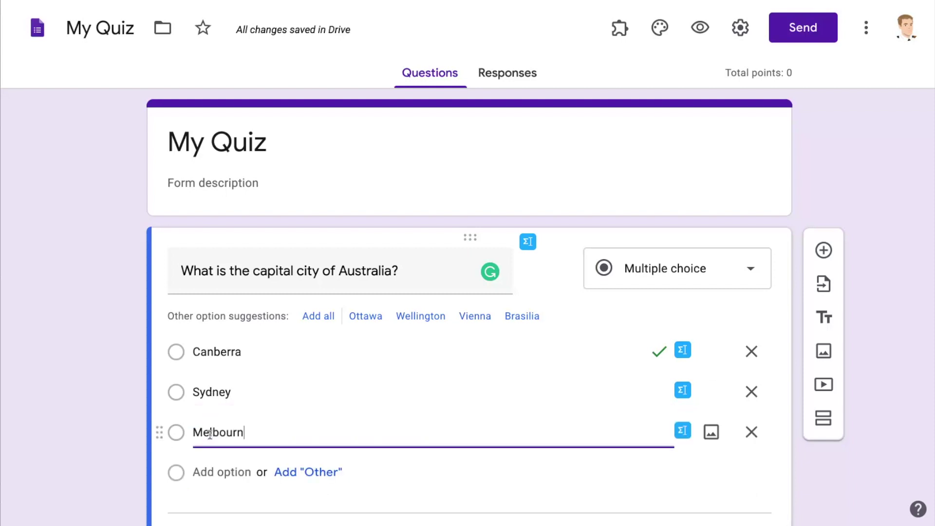
{"action": "type", "text": "e"}
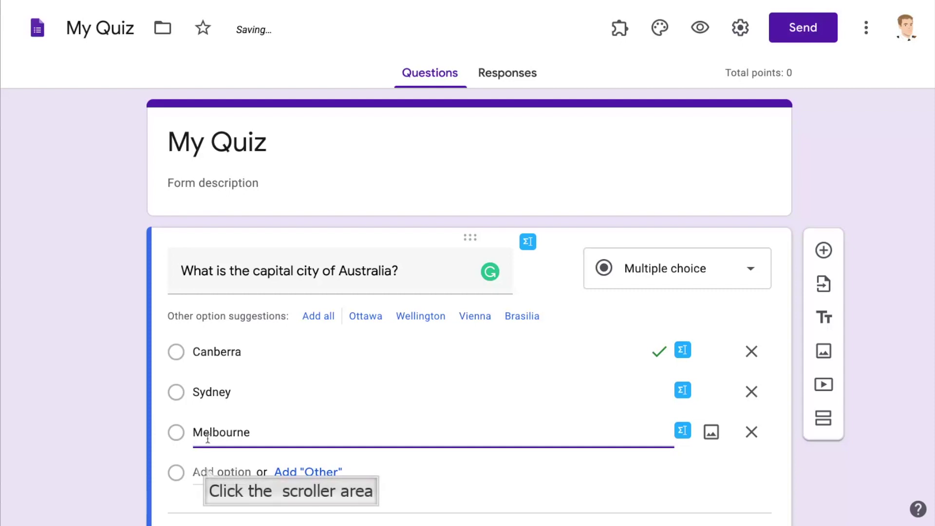
{"action": "left_click", "coordinate": [206, 468]}
{"action": "type", "text": "Minna"}
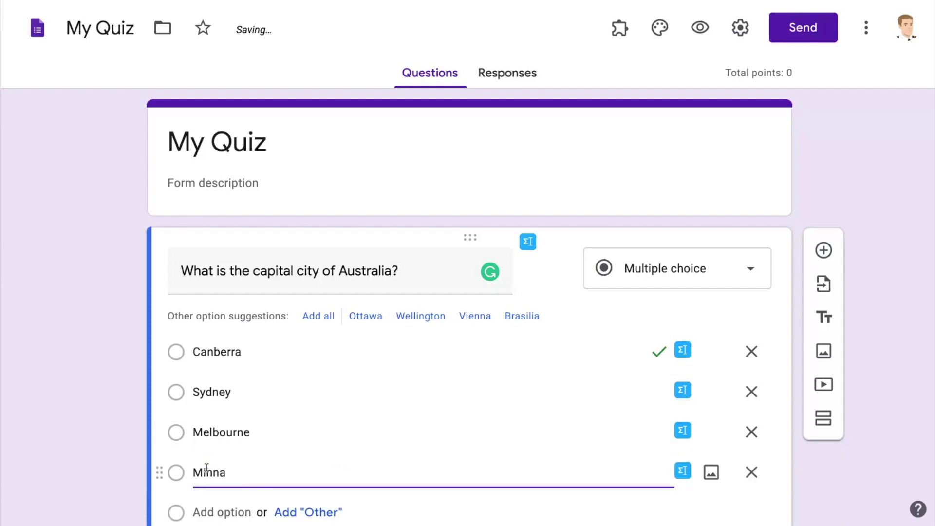
{"action": "type", "text": "murra"}
{"action": "scroll", "coordinate": [361, 385], "scroll_direction": "down", "scroll_amount": 2}
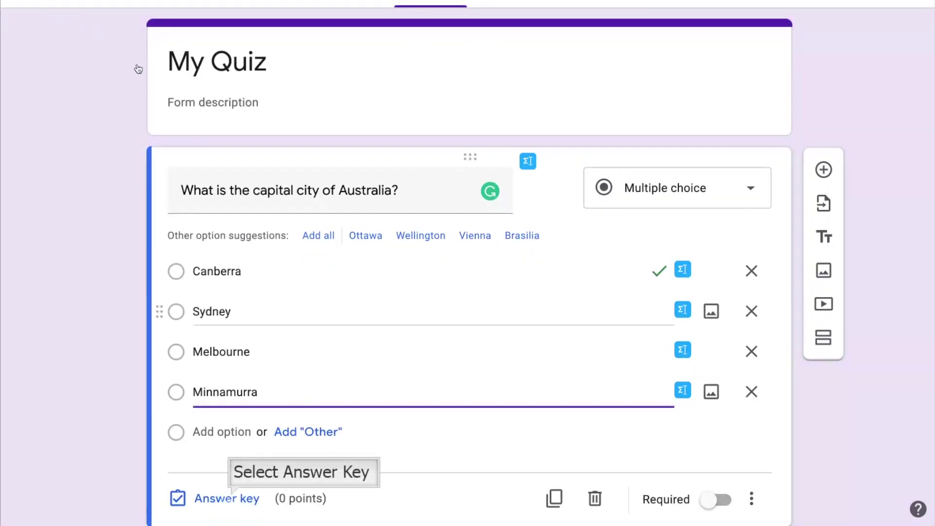
In the answer key, give incorrect answers the feedback 'mmm, Not quite. Could you please watch the video below…'.
{"action": "left_click", "coordinate": [232, 499]}
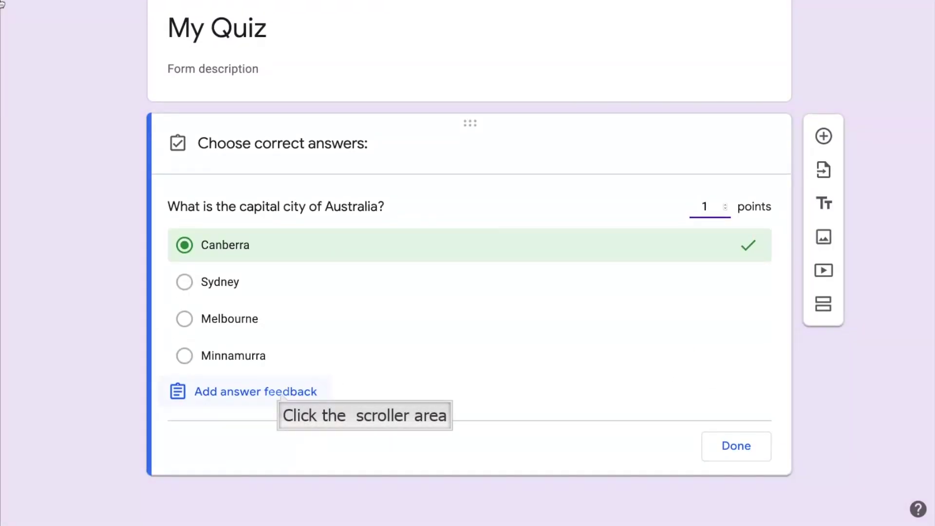
{"action": "left_click", "coordinate": [282, 392]}
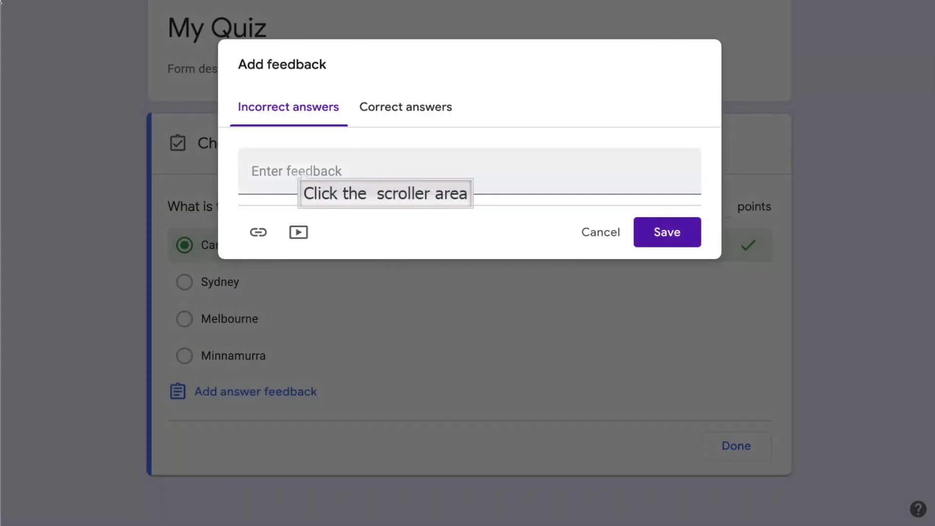
{"action": "left_click", "coordinate": [301, 170]}
{"action": "type", "text": "mmm, Not q"}
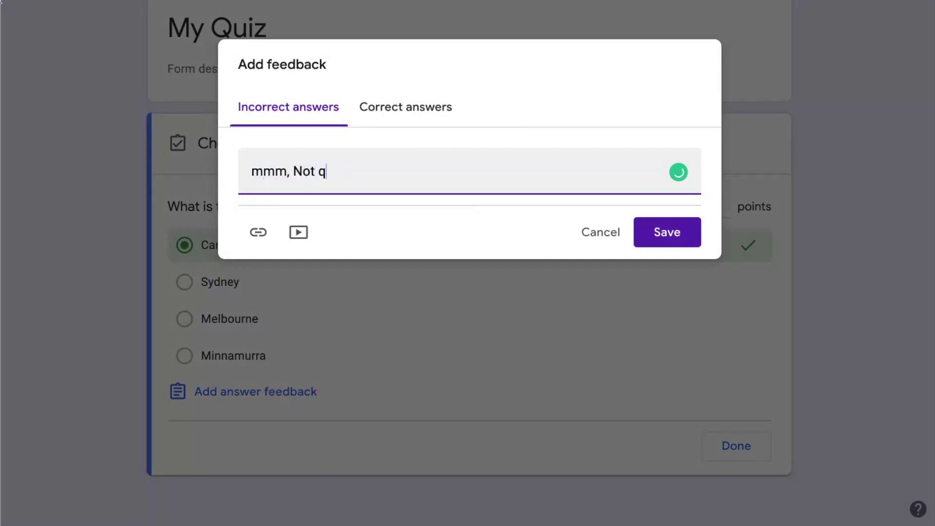
{"action": "type", "text": "uite. Could you"}
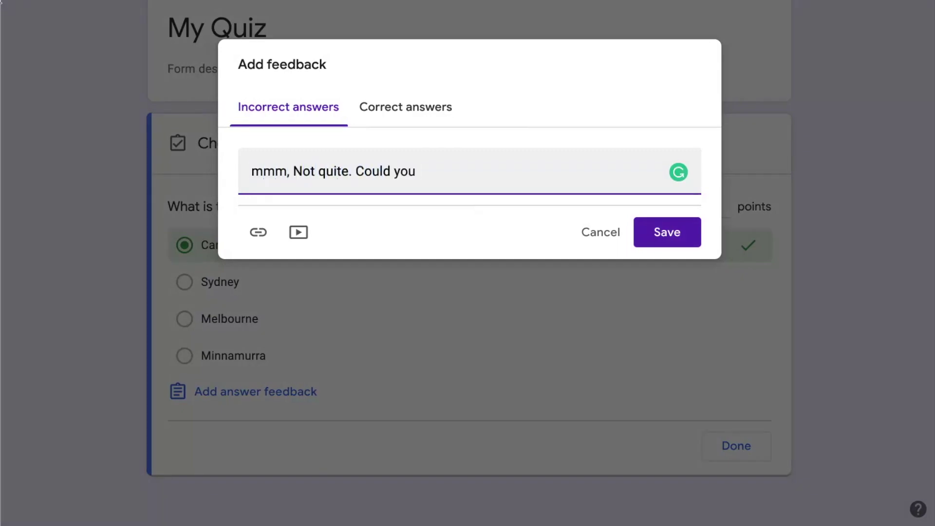
{"action": "type", "text": " please watch "}
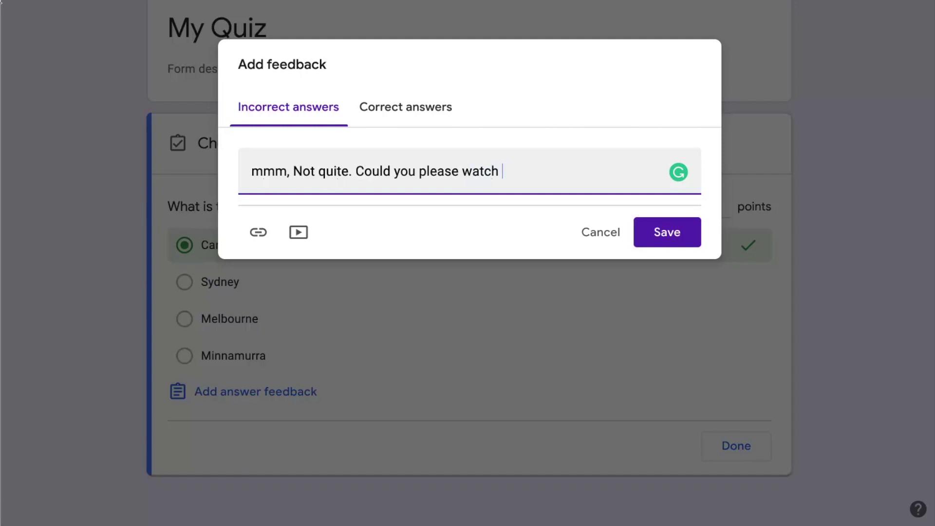
{"action": "type", "text": "the video below b"}
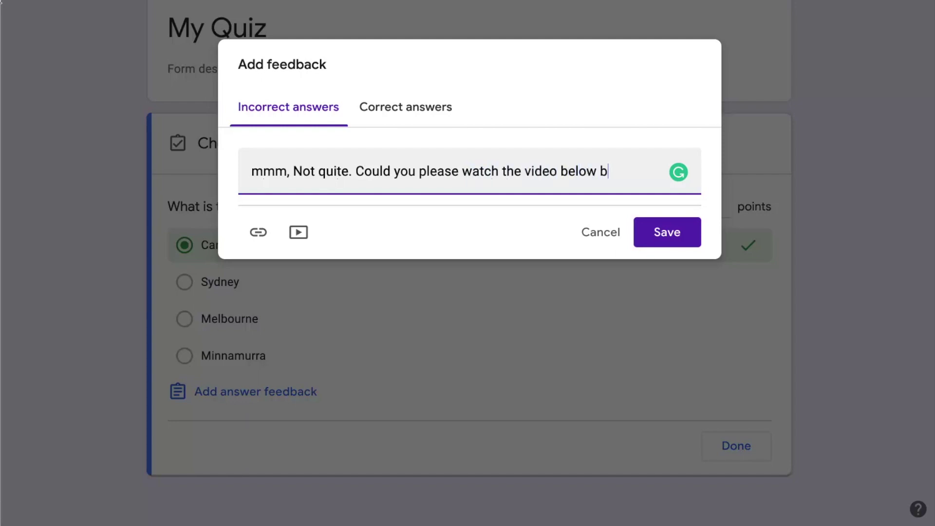
{"action": "type", "text": "efore the next lesson."}
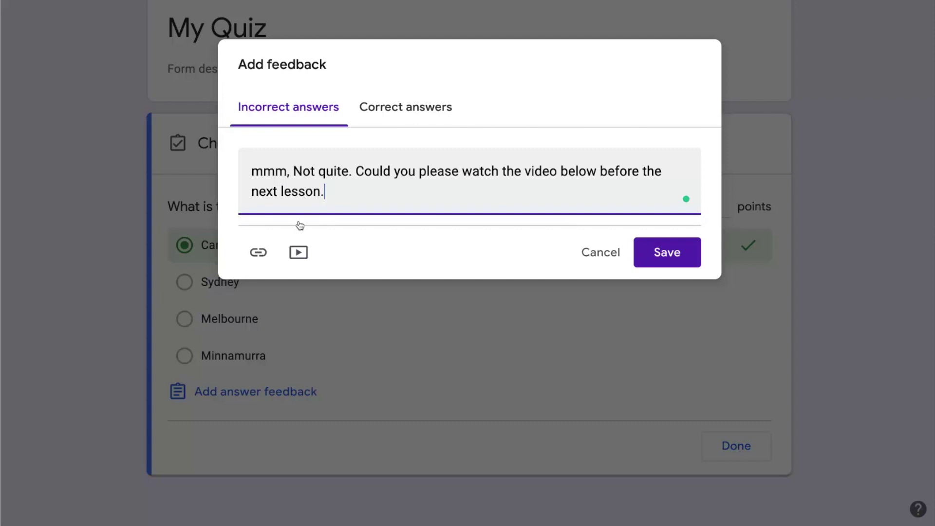
Attach the first 'Capital Cities of Australia' YouTube result to the incorrect-answer feedback and save.
{"action": "left_click", "coordinate": [299, 252]}
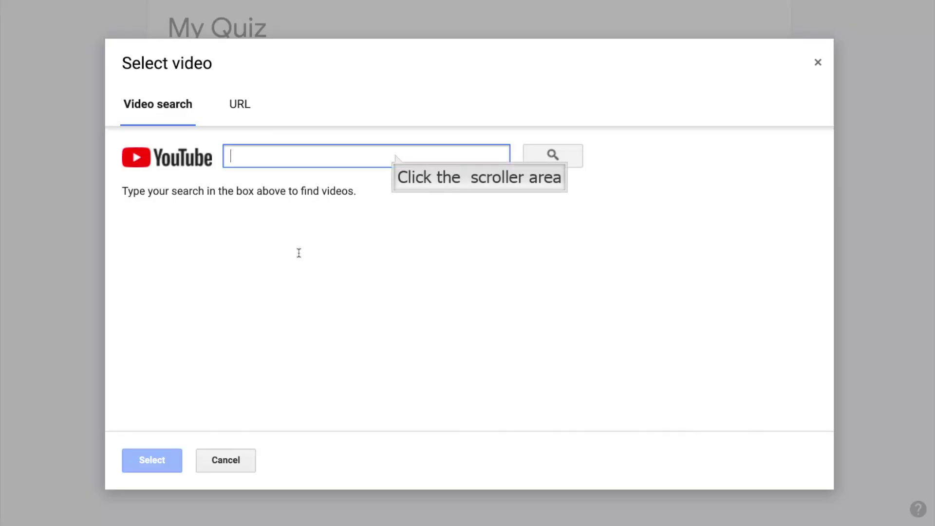
{"action": "left_click", "coordinate": [394, 154]}
{"action": "type", "text": "Capita"}
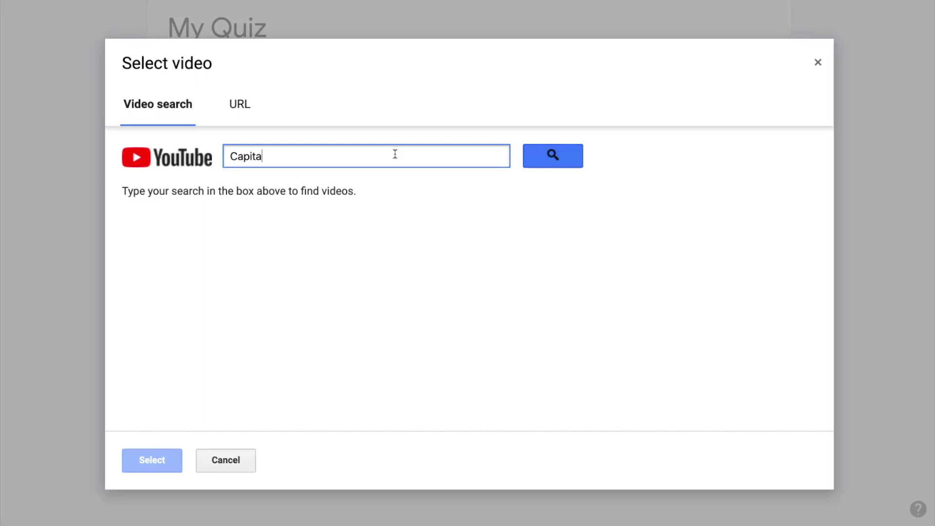
{"action": "type", "text": "l Cities of Australia"}
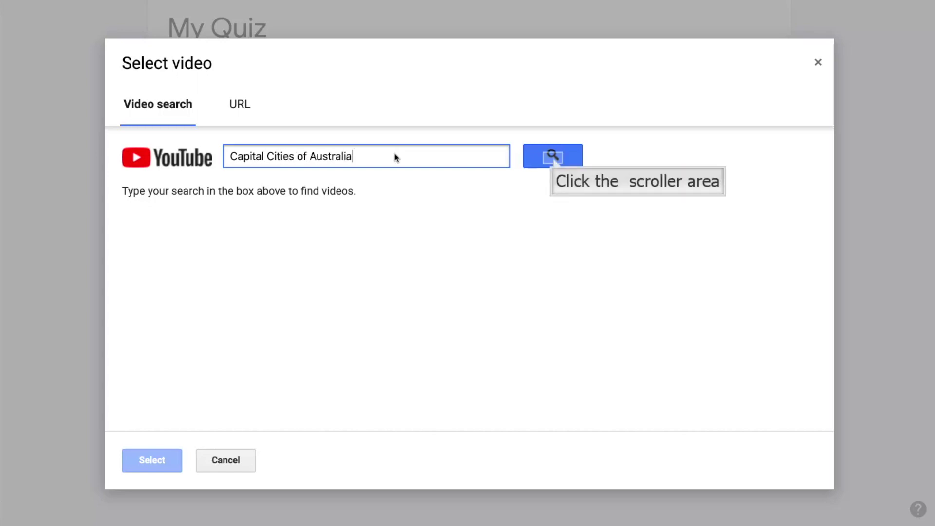
{"action": "left_click", "coordinate": [553, 156]}
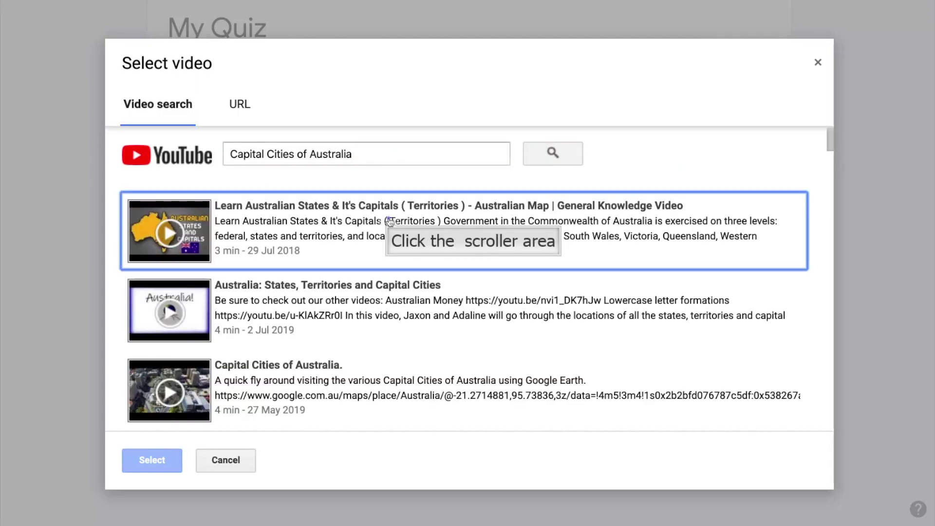
{"action": "left_click", "coordinate": [259, 249]}
{"action": "left_click", "coordinate": [160, 460]}
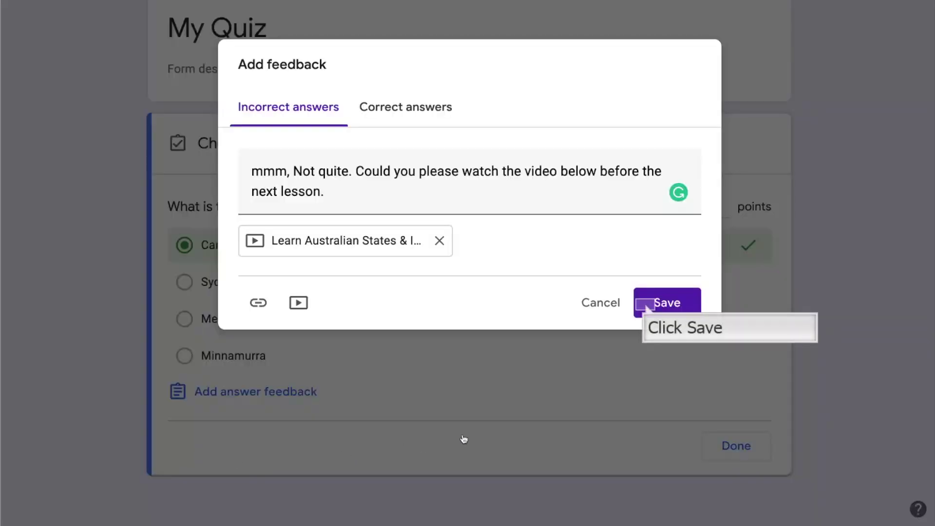
{"action": "left_click", "coordinate": [666, 302]}
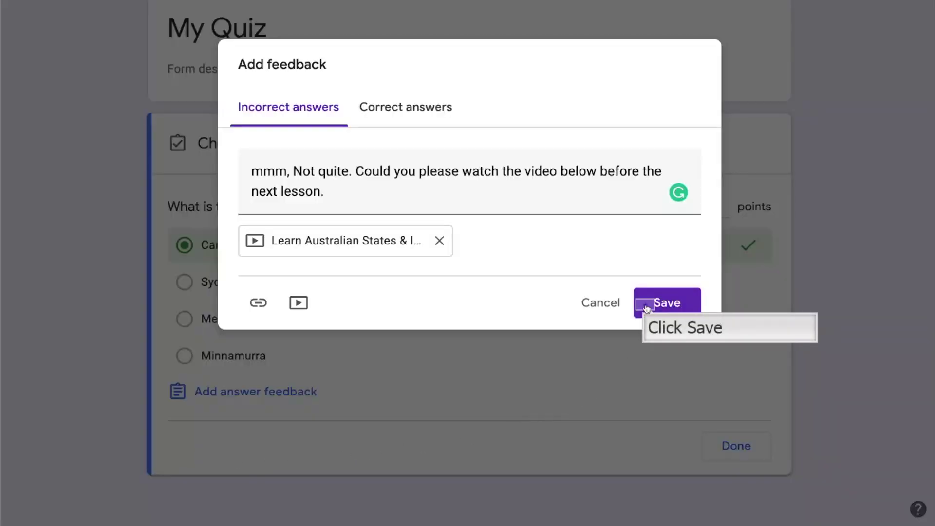
{"action": "scroll", "coordinate": [647, 315], "scroll_direction": "down", "scroll_amount": 2}
{"action": "scroll", "coordinate": [647, 316], "scroll_direction": "down", "scroll_amount": 3}
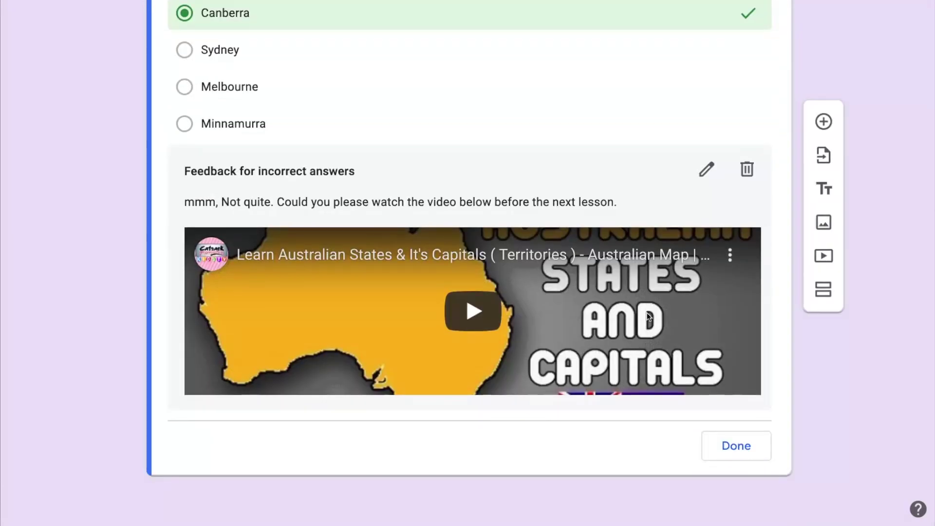
Set the correct-answer feedback to 'Well Done', save it and finish the answer key.
{"action": "scroll", "coordinate": [647, 315], "scroll_direction": "up", "scroll_amount": 2}
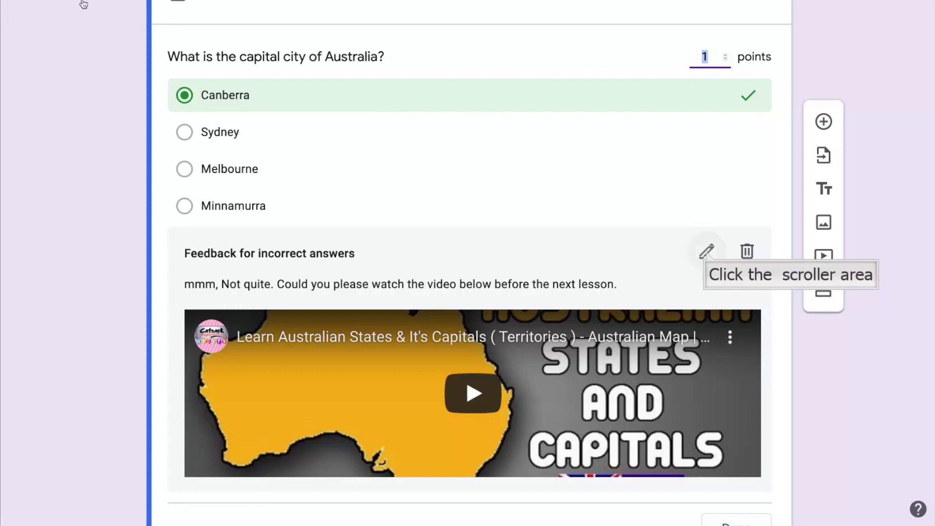
{"action": "left_click", "coordinate": [707, 251]}
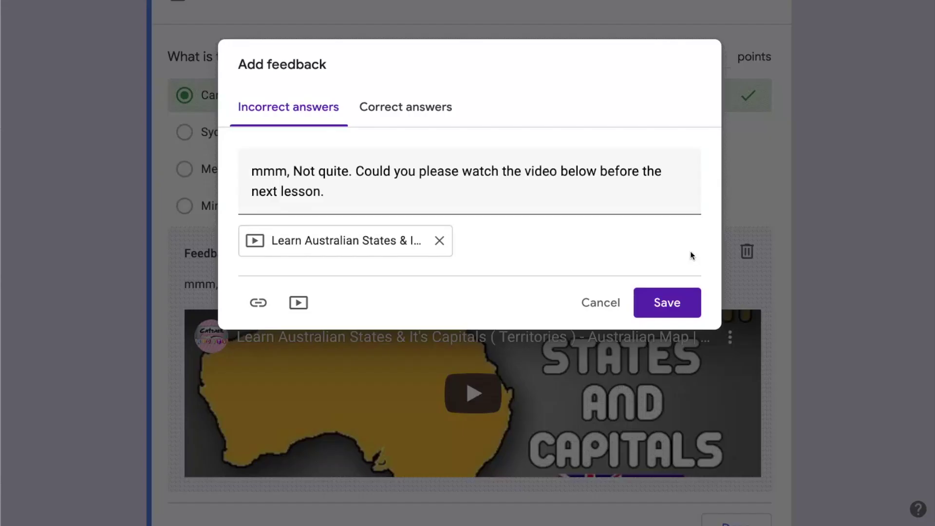
{"action": "left_click", "coordinate": [416, 108]}
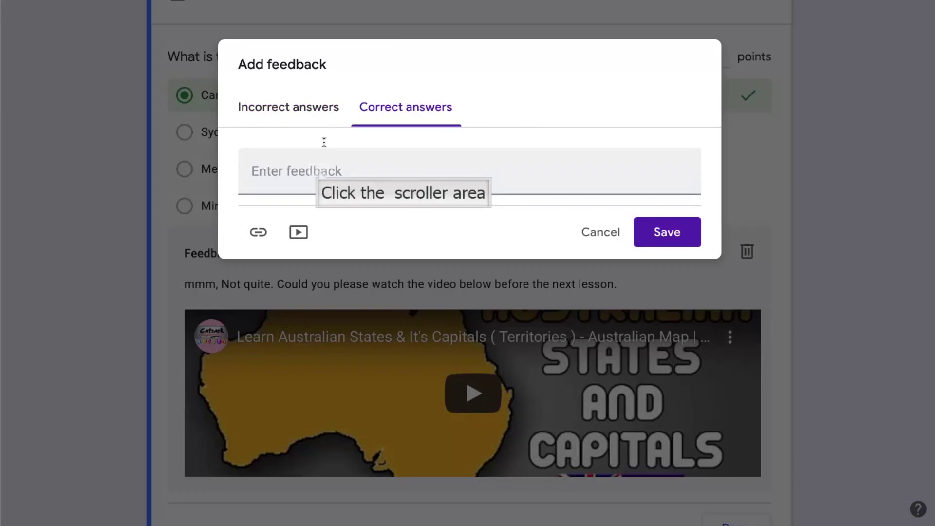
{"action": "left_click", "coordinate": [319, 170]}
{"action": "type", "text": "Well Don"}
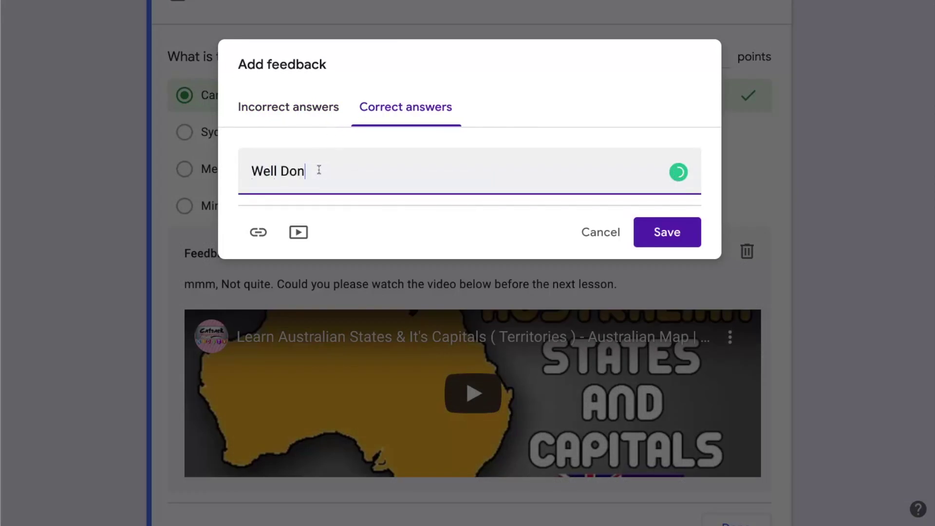
{"action": "type", "text": "e"}
{"action": "left_click", "coordinate": [649, 232]}
{"action": "scroll", "coordinate": [384, 238], "scroll_direction": "down", "scroll_amount": 4}
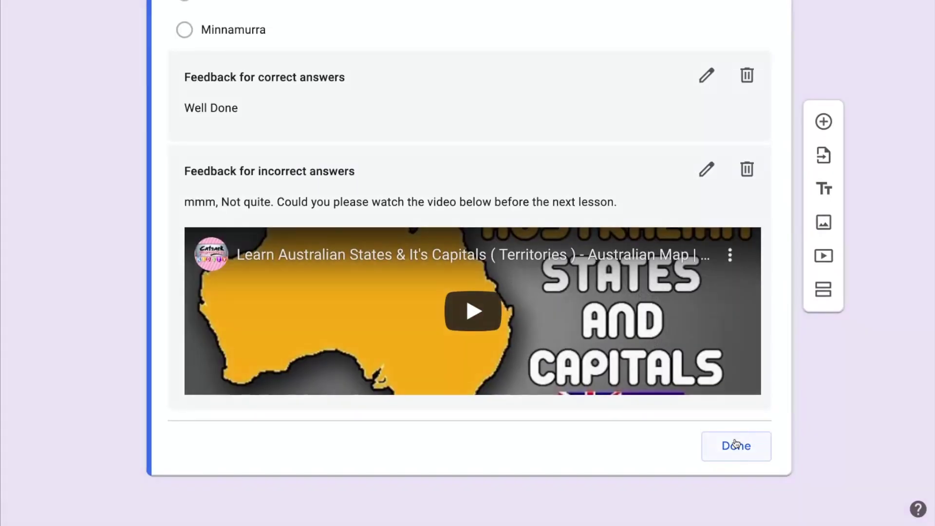
{"action": "left_click", "coordinate": [725, 441]}
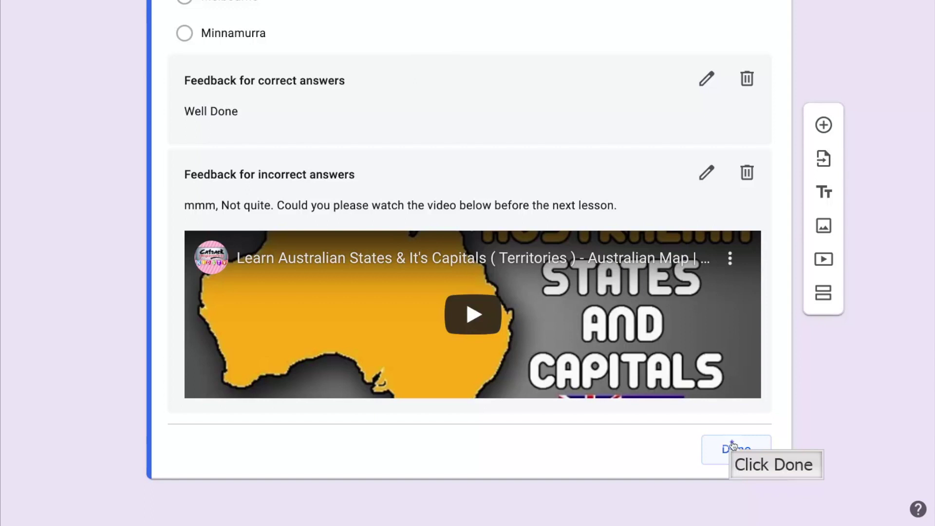
Close the answer key and enable Shuffle option order on the capital city question.
{"action": "left_click", "coordinate": [733, 446]}
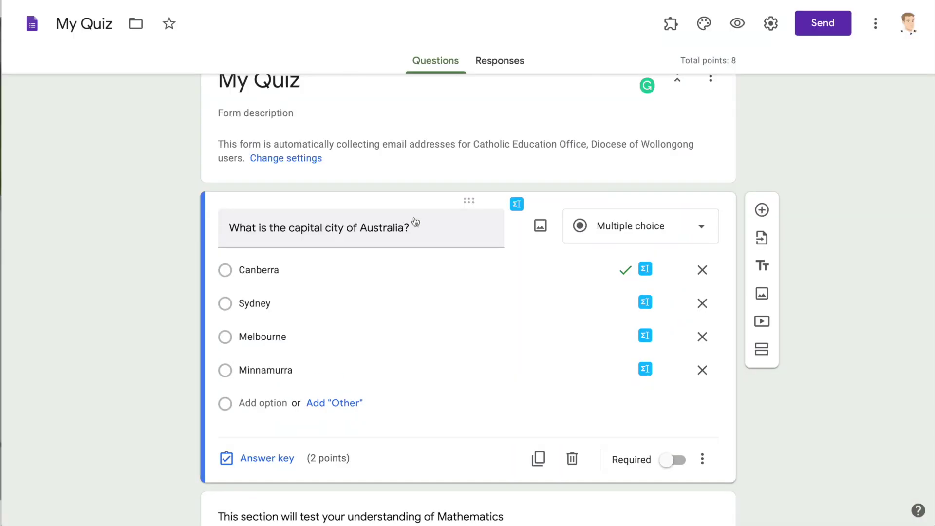
{"action": "left_click", "coordinate": [703, 460]}
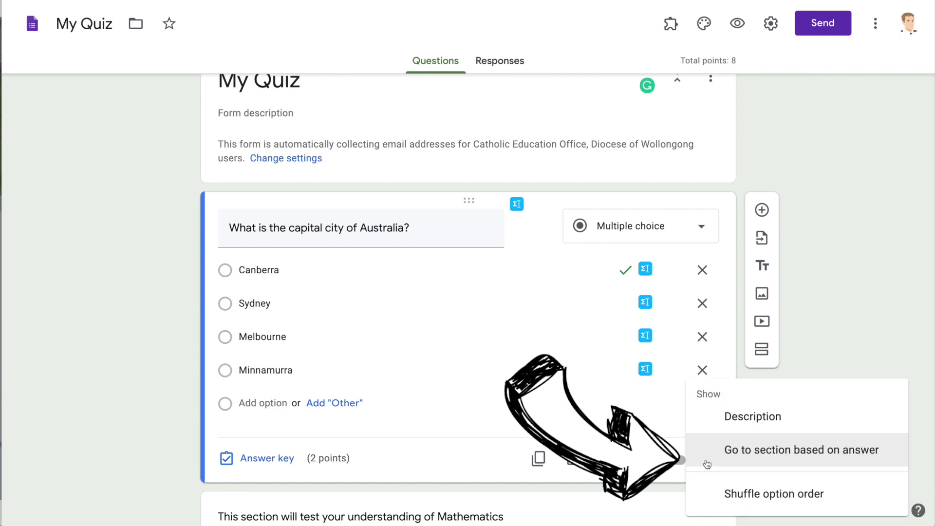
{"action": "left_click", "coordinate": [752, 494]}
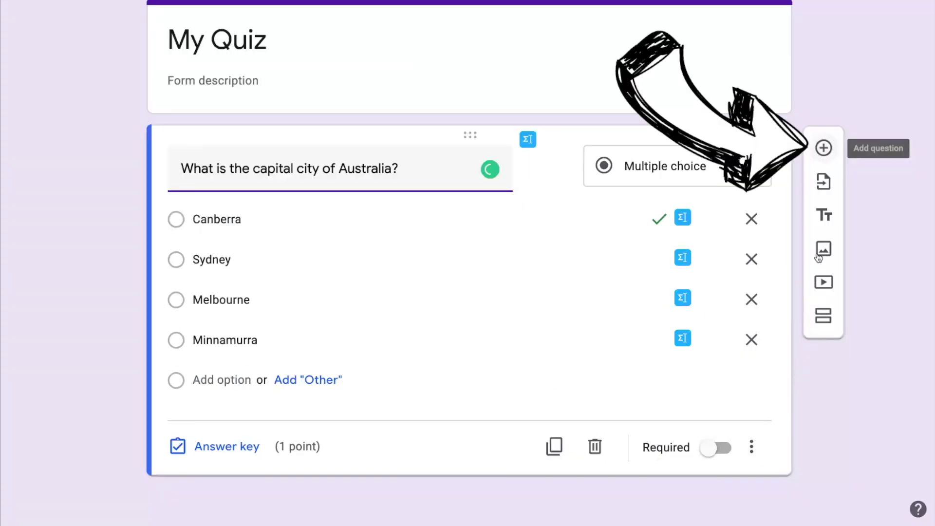
Add a blank question below the capital city question and show the question-type list.
{"action": "left_click", "coordinate": [823, 148]}
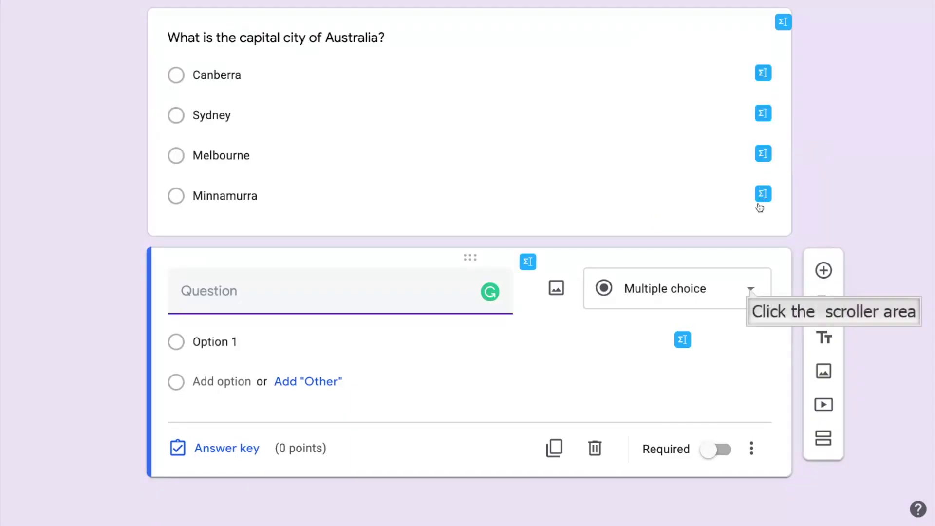
{"action": "left_click", "coordinate": [750, 291]}
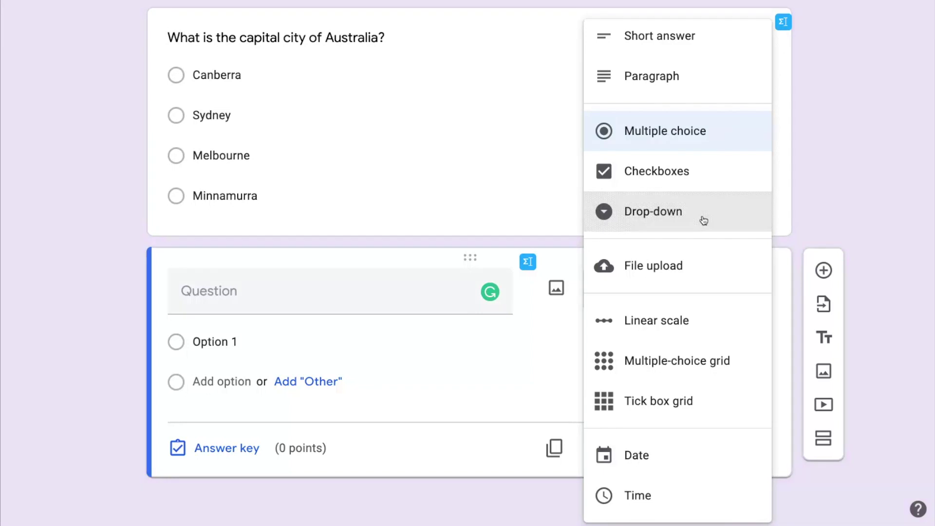
{"action": "scroll", "coordinate": [704, 221], "scroll_direction": "up", "scroll_amount": 1}
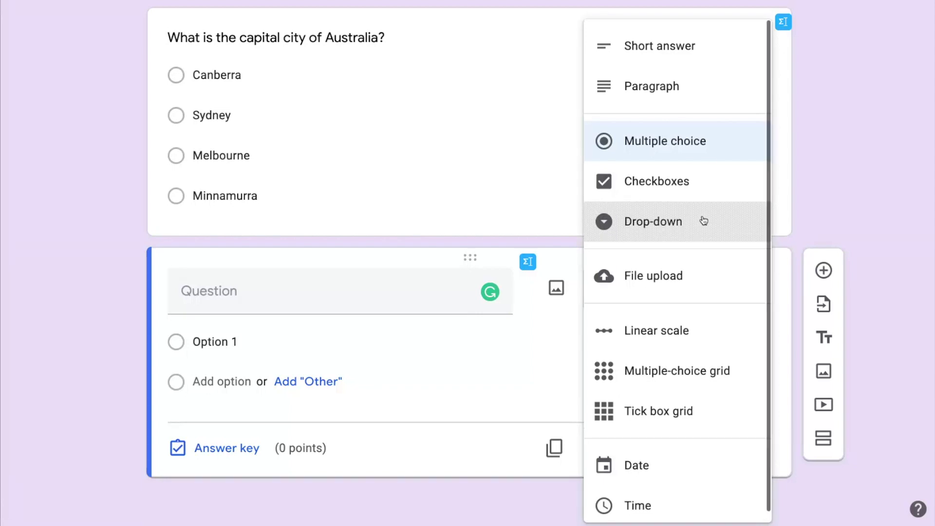
{"action": "scroll", "coordinate": [703, 220], "scroll_direction": "down", "scroll_amount": 1}
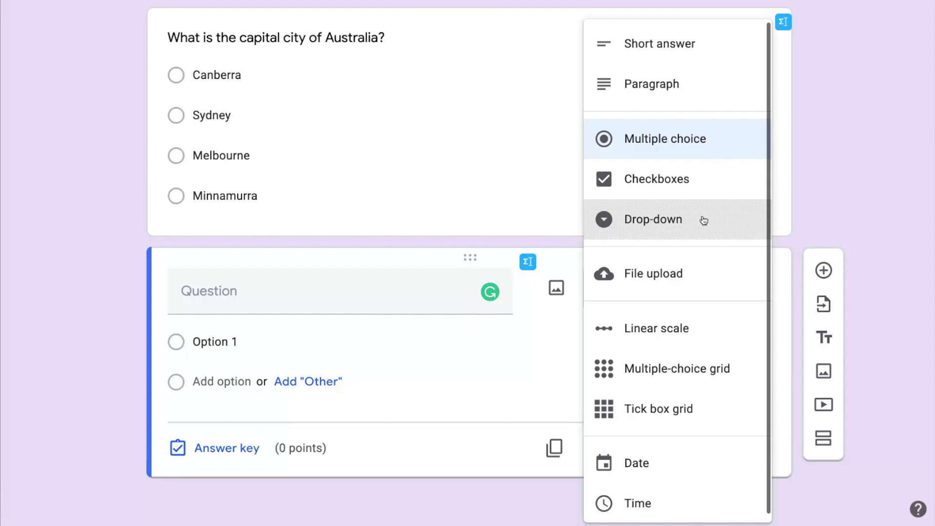
{"action": "scroll", "coordinate": [672, 258], "scroll_direction": "up", "scroll_amount": 1}
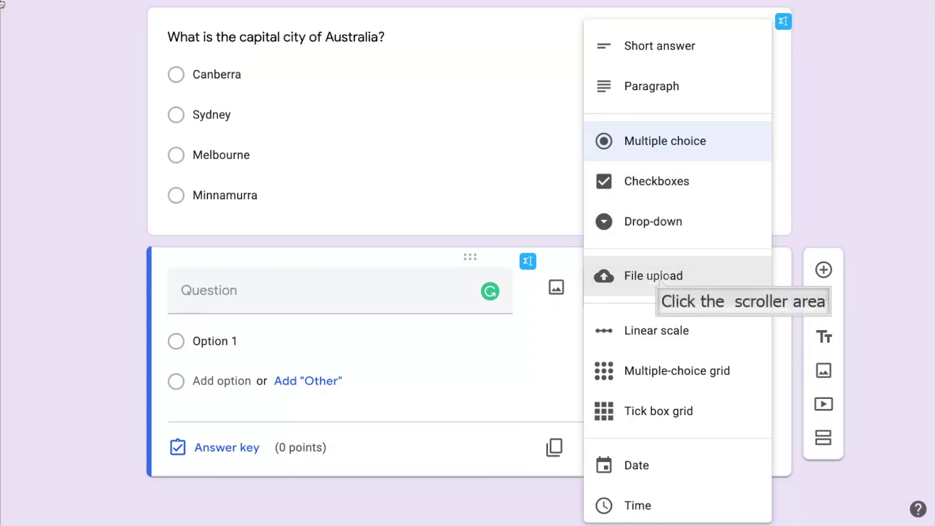
Make the new question a required File upload asking for a photo of today's proudest work.
{"action": "left_click", "coordinate": [660, 278]}
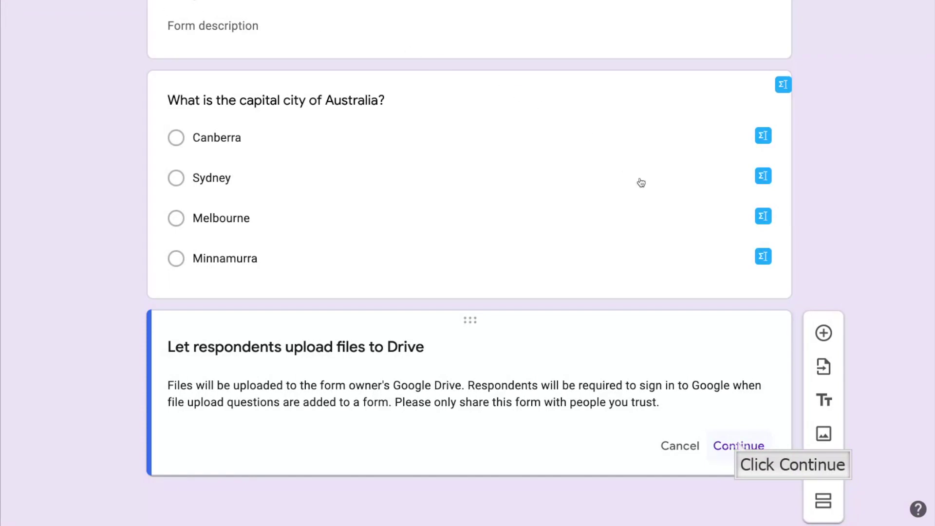
{"action": "left_click", "coordinate": [739, 444]}
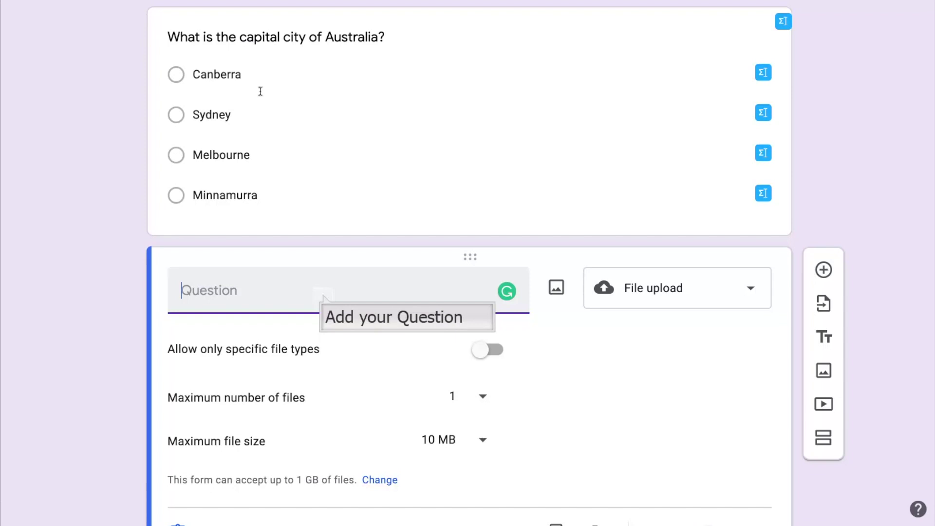
{"action": "type", "text": "You created some great products today. Please take a "}
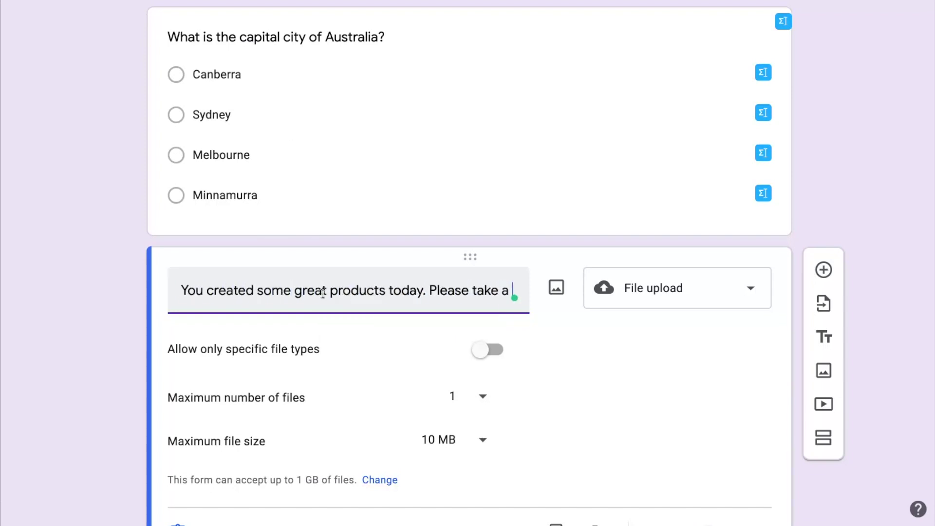
{"action": "type", "text": "photo of the work from today that you are most proud of and upload it."}
{"action": "scroll", "coordinate": [401, 371], "scroll_direction": "down", "scroll_amount": 3}
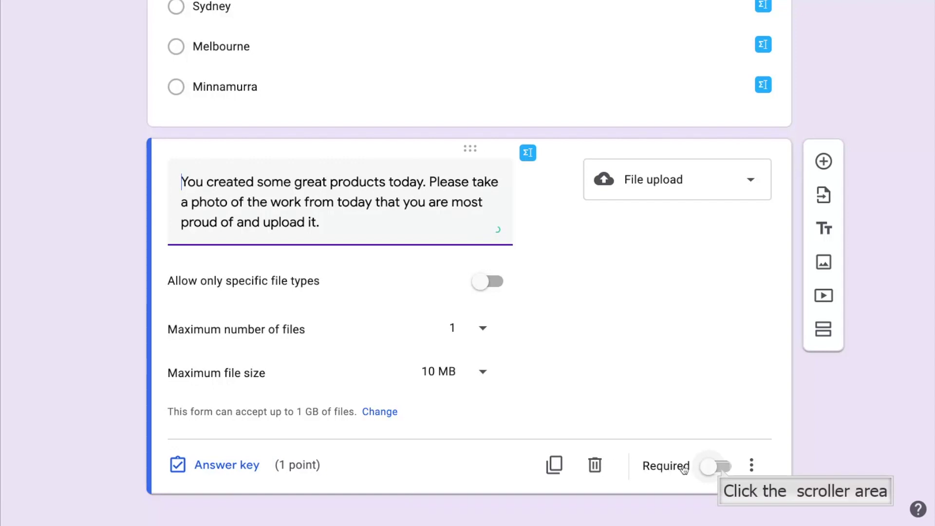
{"action": "left_click", "coordinate": [720, 468]}
{"action": "scroll", "coordinate": [599, 350], "scroll_direction": "up", "scroll_amount": 5}
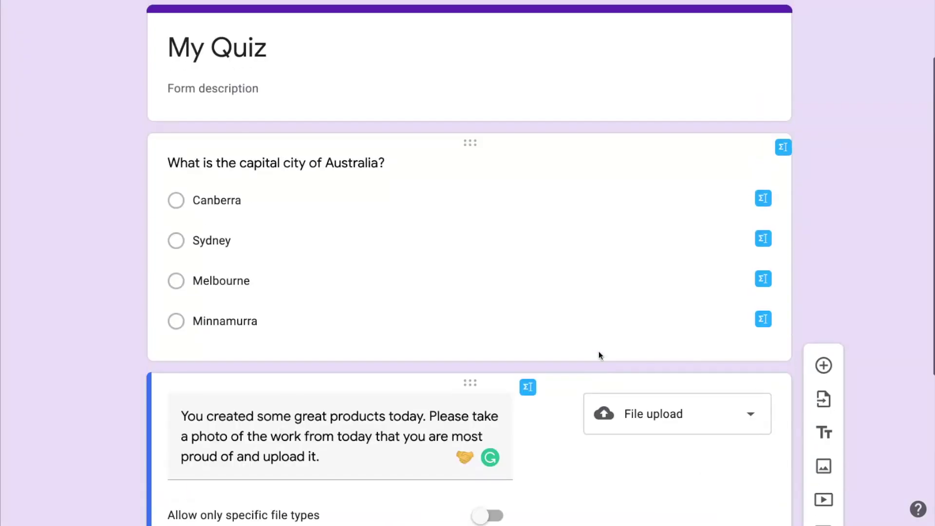
{"action": "scroll", "coordinate": [598, 352], "scroll_direction": "down", "scroll_amount": 1}
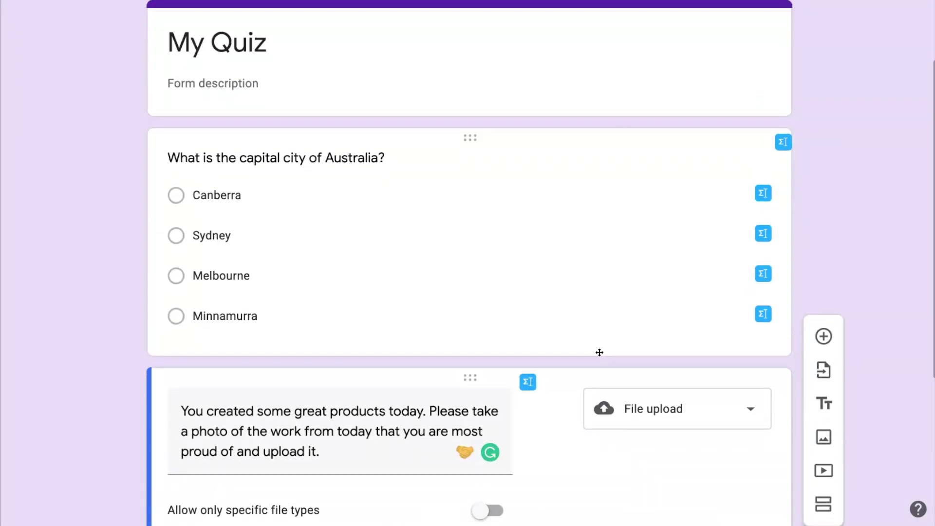
{"action": "scroll", "coordinate": [599, 352], "scroll_direction": "down", "scroll_amount": 5}
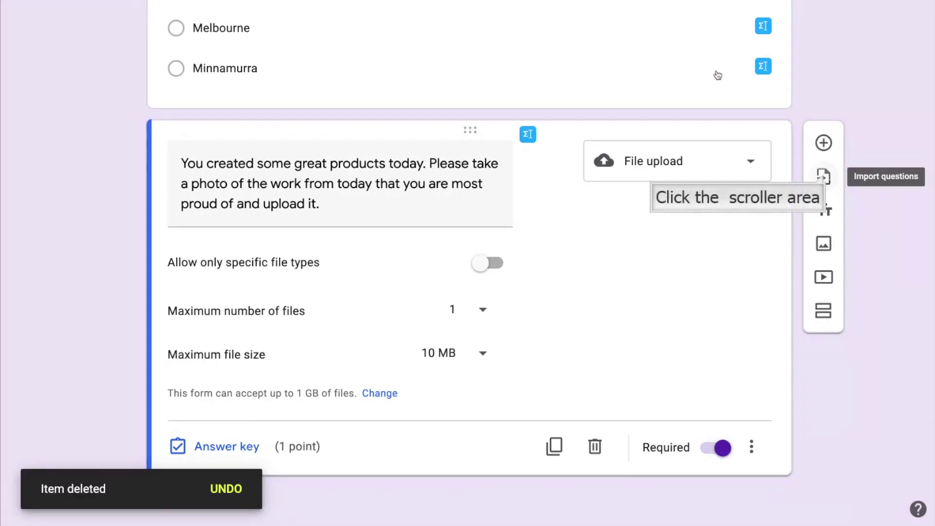
Use Import questions to bring Questions 1 and 3 from 'Copy of Yr 8 Reflections Quiz' into My Quiz.
{"action": "left_click", "coordinate": [823, 177]}
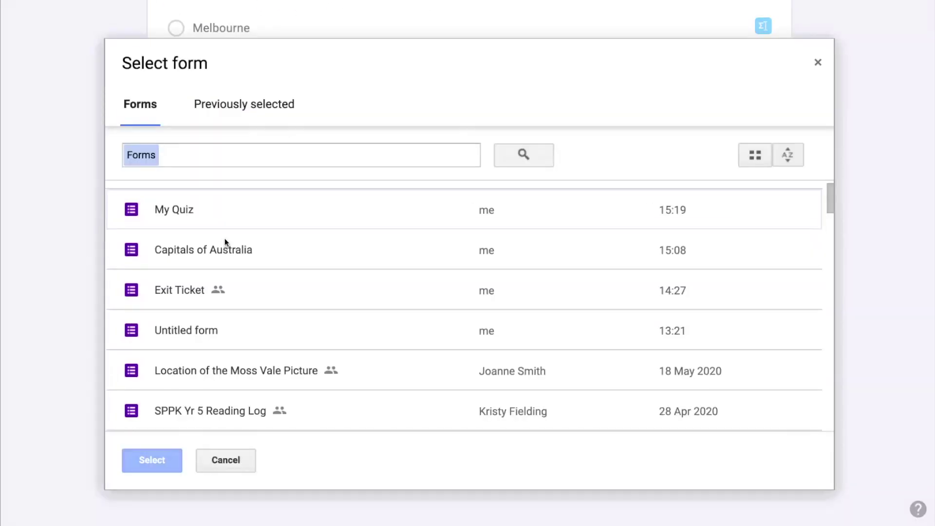
{"action": "scroll", "coordinate": [224, 238], "scroll_direction": "down", "scroll_amount": 2}
{"action": "scroll", "coordinate": [224, 238], "scroll_direction": "down", "scroll_amount": 3}
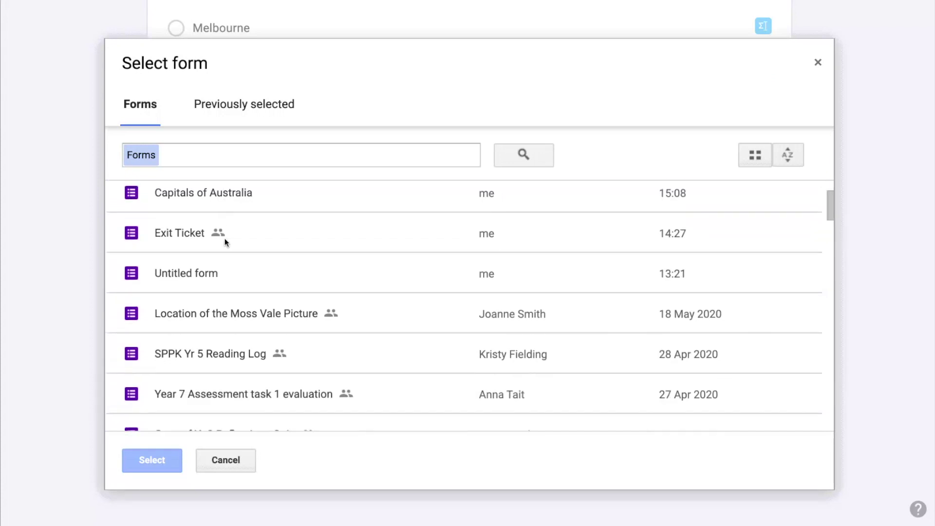
{"action": "scroll", "coordinate": [224, 240], "scroll_direction": "down", "scroll_amount": 2}
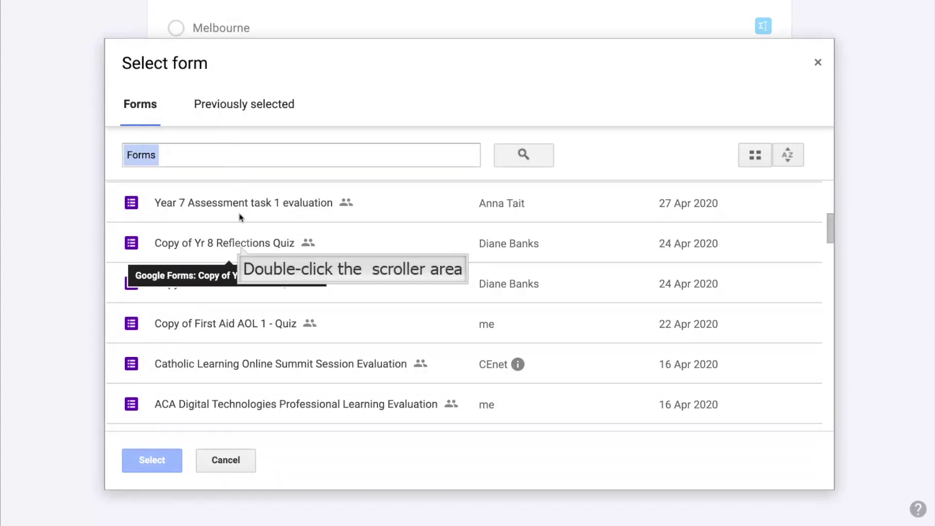
{"action": "double_click", "coordinate": [241, 248]}
{"action": "scroll", "coordinate": [818, 299], "scroll_direction": "down", "scroll_amount": 3}
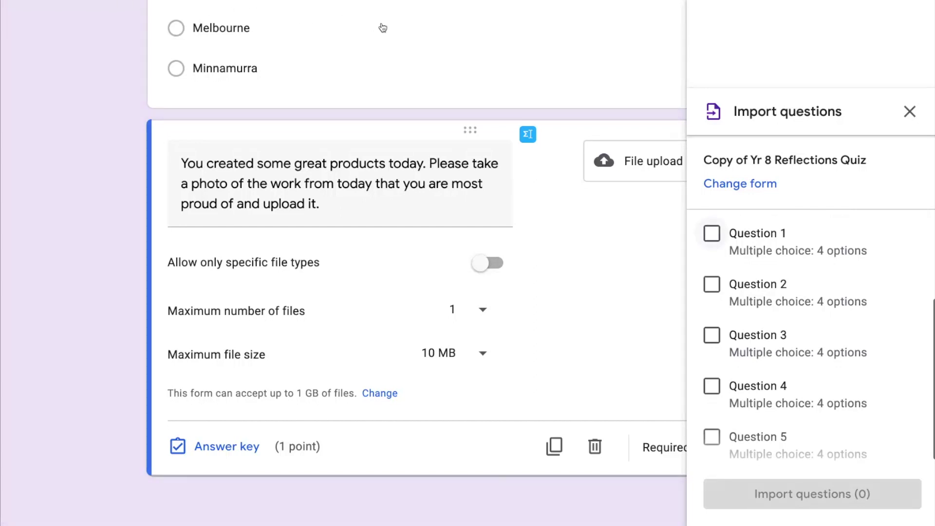
{"action": "left_click", "coordinate": [712, 235]}
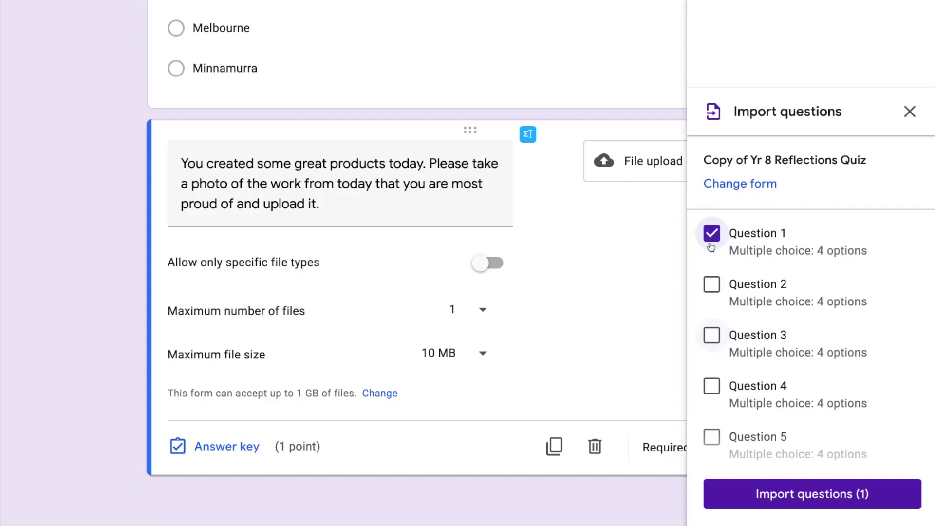
{"action": "left_click", "coordinate": [712, 335]}
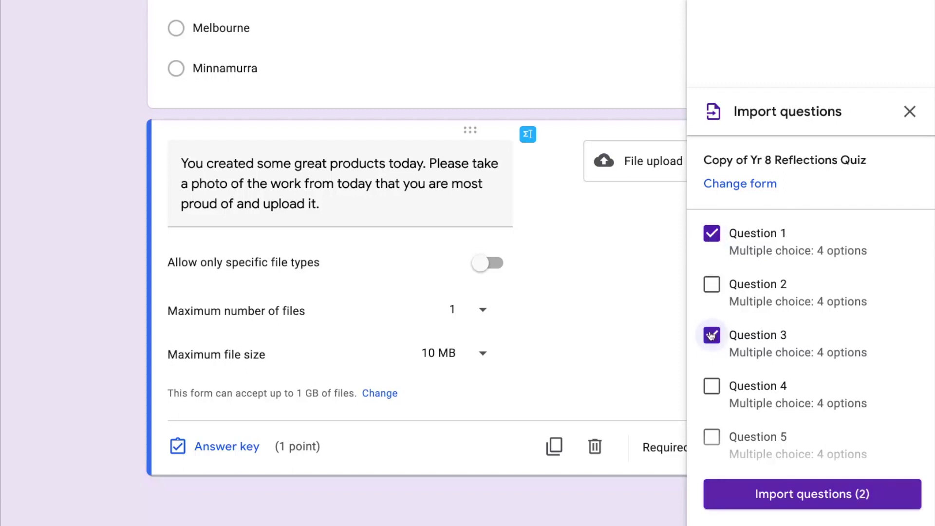
{"action": "left_click", "coordinate": [790, 495]}
Drag the imported Question 1 down so it sits just below the capital of Australia question.
{"action": "scroll", "coordinate": [471, 240], "scroll_direction": "down", "scroll_amount": 5}
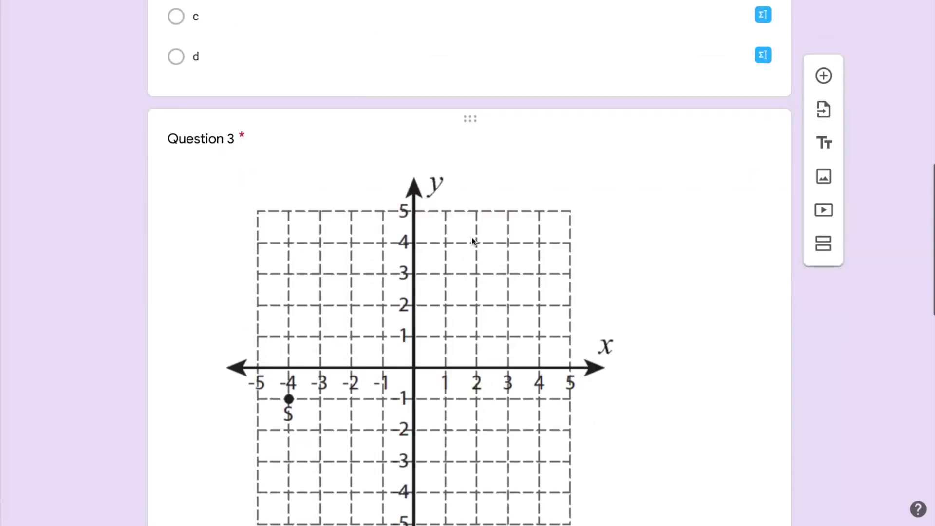
{"action": "scroll", "coordinate": [472, 237], "scroll_direction": "down", "scroll_amount": 5}
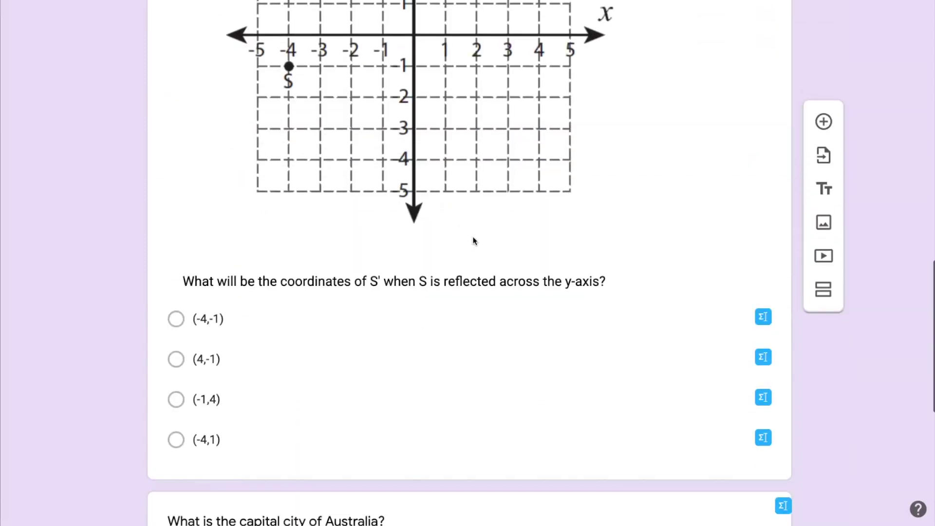
{"action": "scroll", "coordinate": [478, 231], "scroll_direction": "up", "scroll_amount": 15}
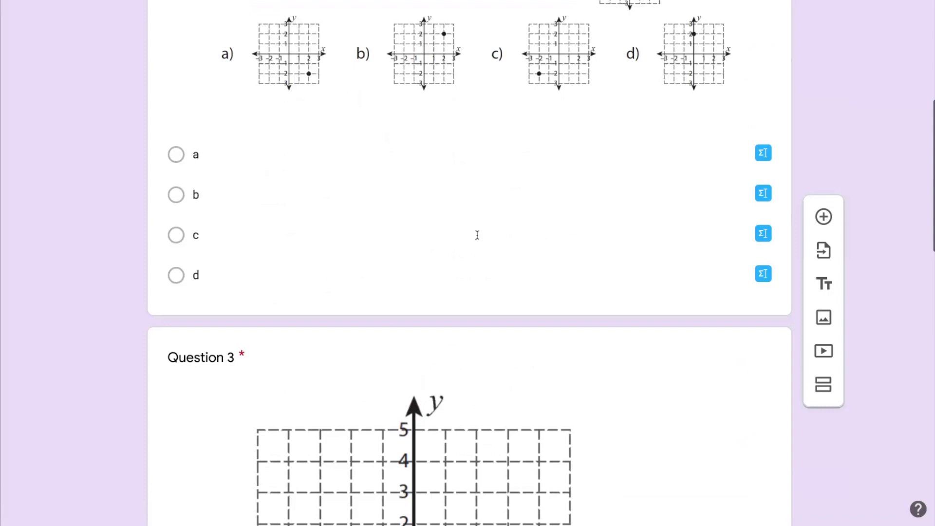
{"action": "scroll", "coordinate": [479, 232], "scroll_direction": "up", "scroll_amount": 1}
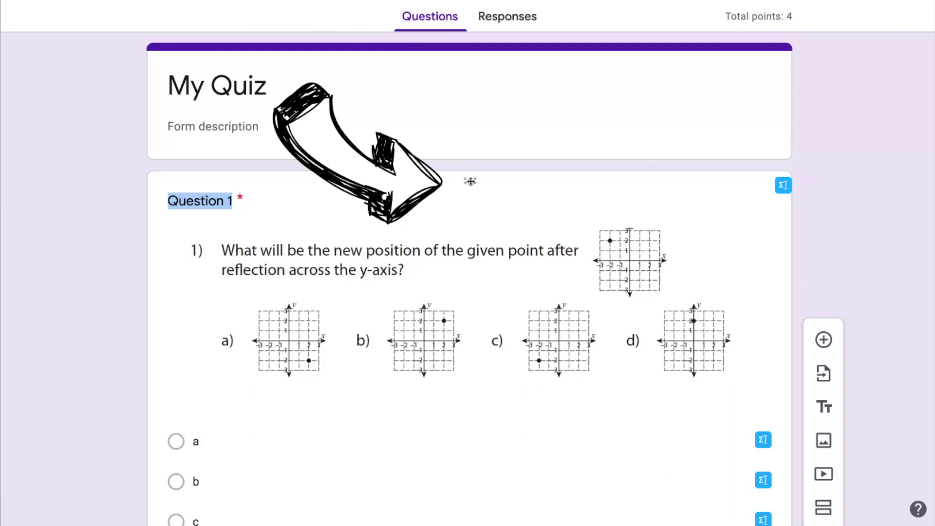
{"action": "left_click_drag", "start_coordinate": [474, 226], "coordinate": [459, 518]}
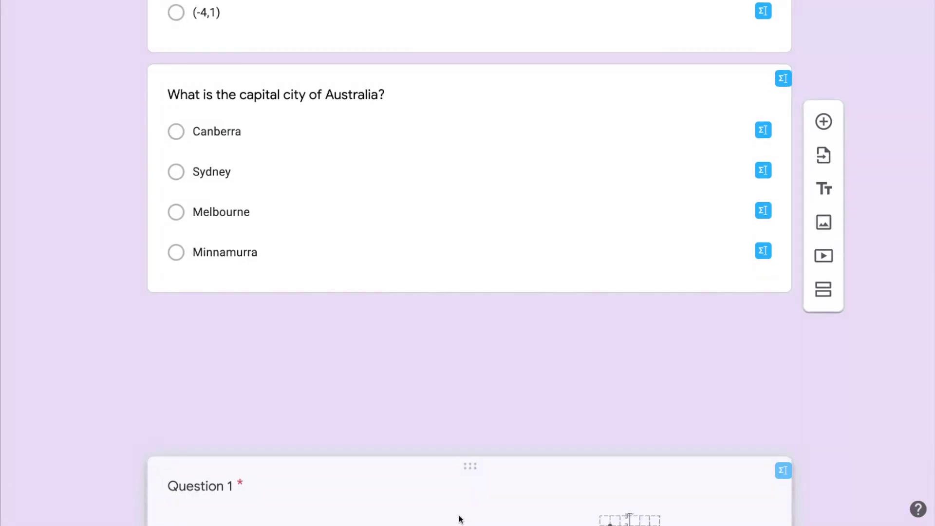
{"action": "left_click_drag", "start_coordinate": [442, 425], "coordinate": [432, 378]}
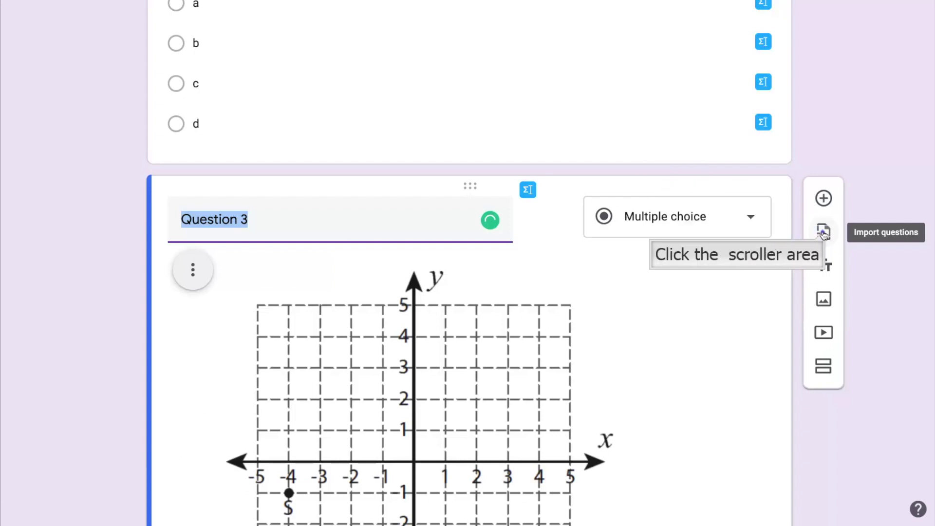
From the Math Quiz form, import the '1001 - 569' and 'finish the pattern' questions.
{"action": "left_click", "coordinate": [824, 232]}
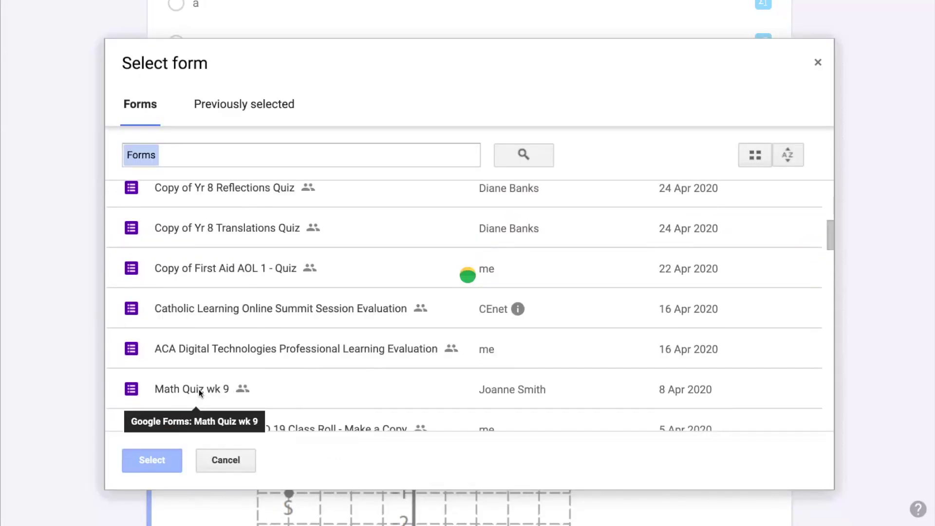
{"action": "scroll", "coordinate": [198, 390], "scroll_direction": "down", "scroll_amount": 10}
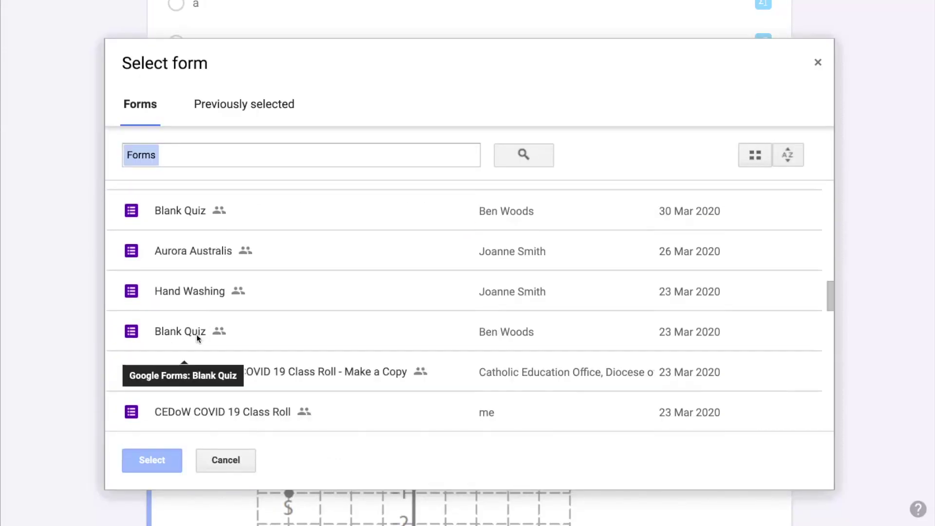
{"action": "scroll", "coordinate": [196, 334], "scroll_direction": "down", "scroll_amount": 6}
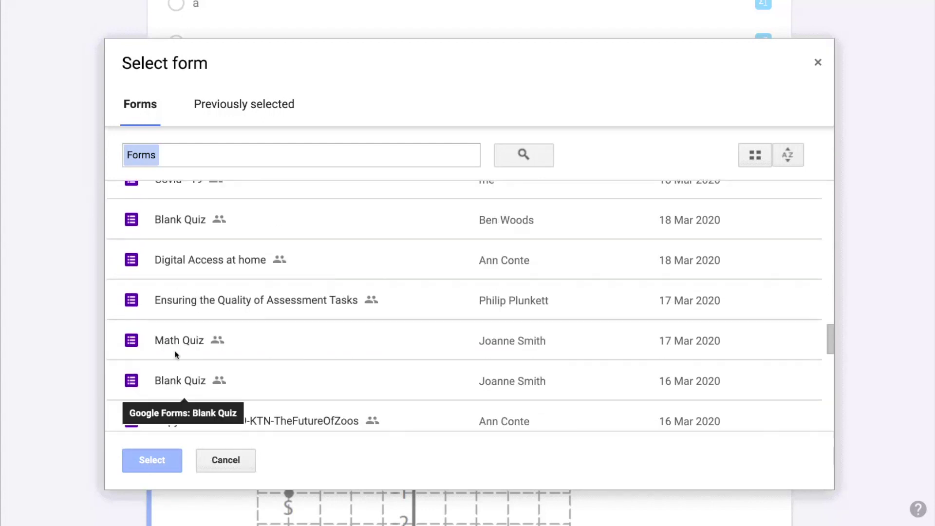
{"action": "double_click", "coordinate": [173, 343]}
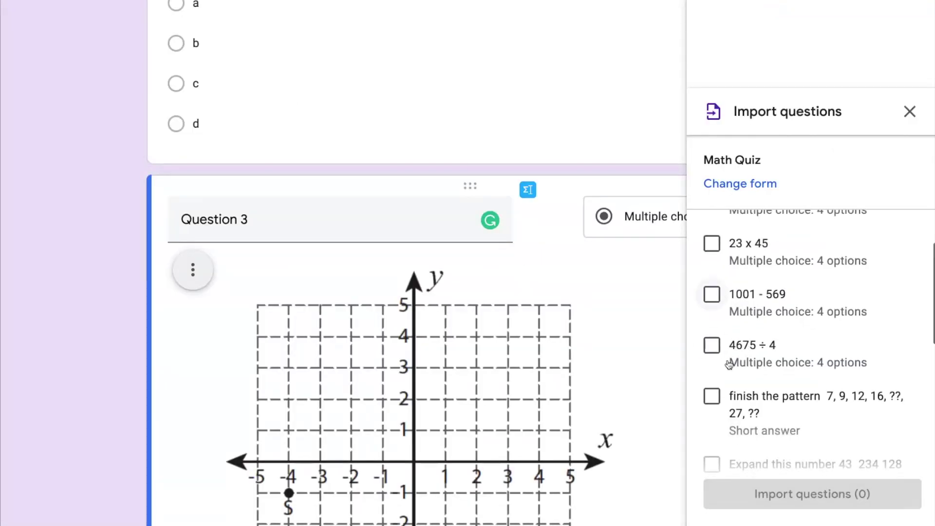
{"action": "left_click", "coordinate": [711, 294]}
{"action": "left_click", "coordinate": [711, 294]}
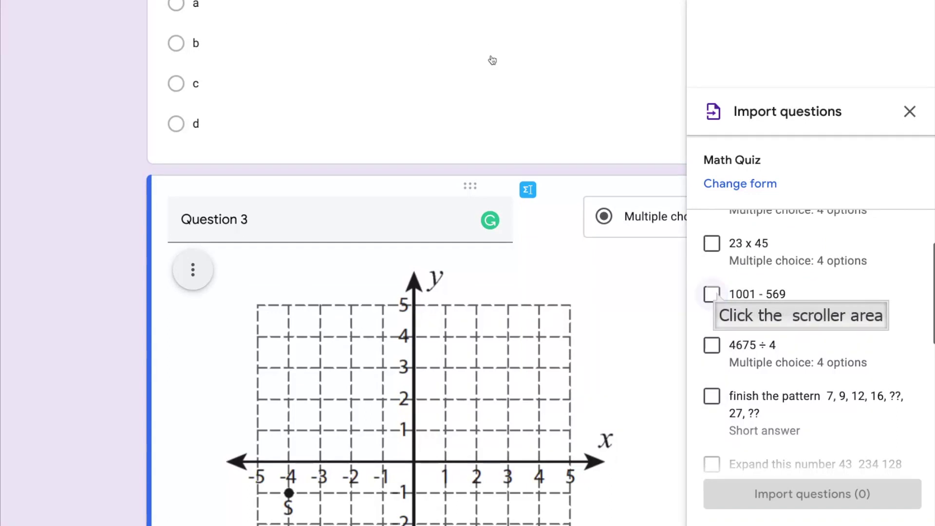
{"action": "left_click", "coordinate": [713, 295]}
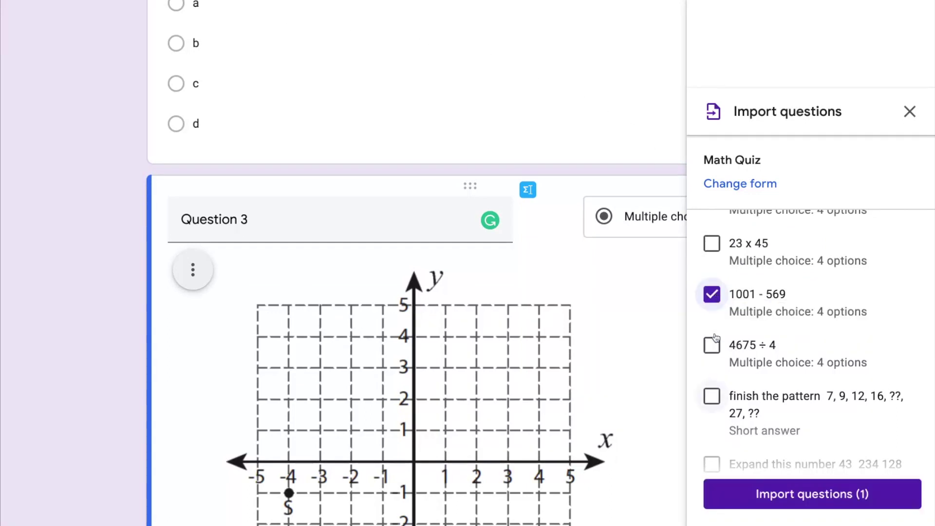
{"action": "left_click", "coordinate": [713, 397]}
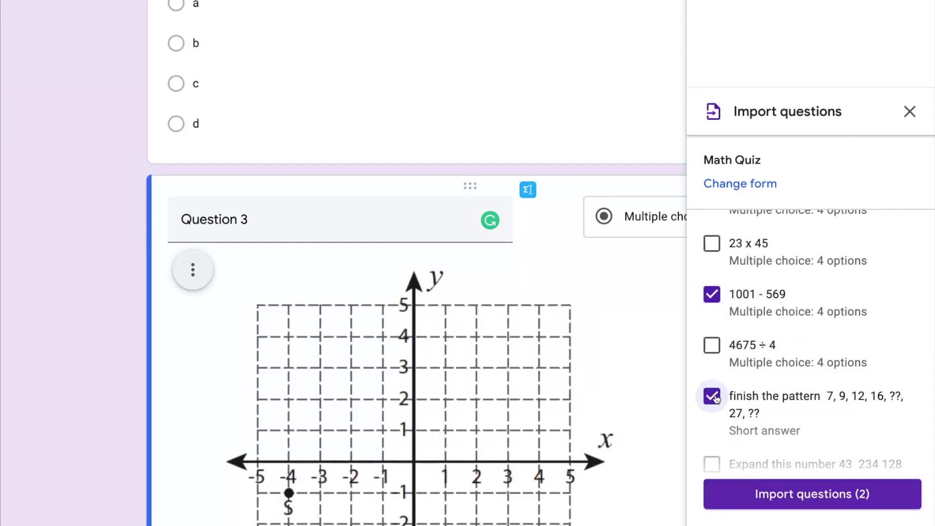
{"action": "left_click", "coordinate": [816, 496]}
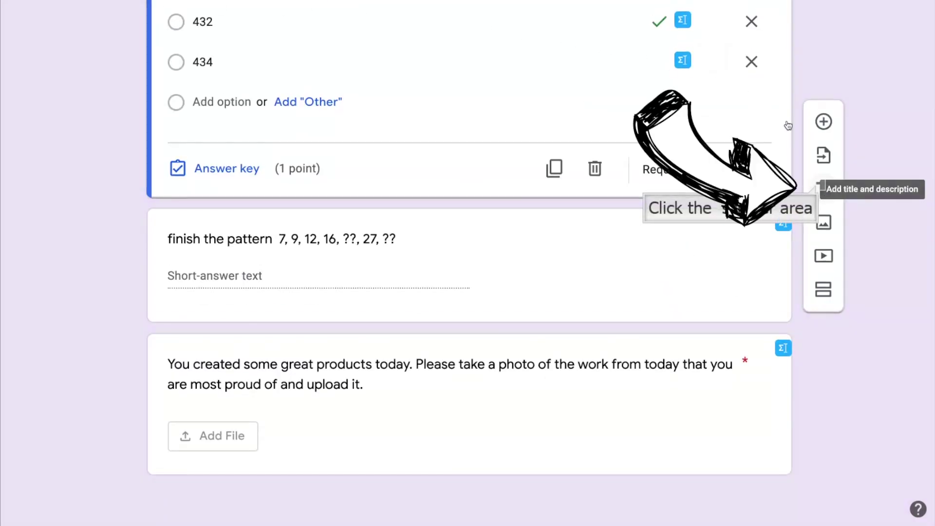
Insert a title block reading 'This section will test your understanding of Mathematics'.
{"action": "left_click", "coordinate": [817, 189]}
{"action": "type", "text": "This se"}
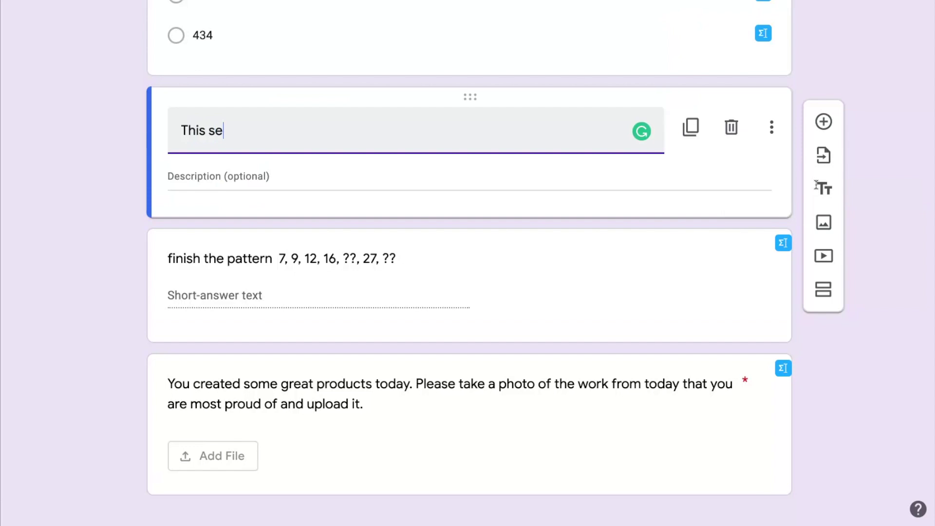
{"action": "type", "text": "ction will te"}
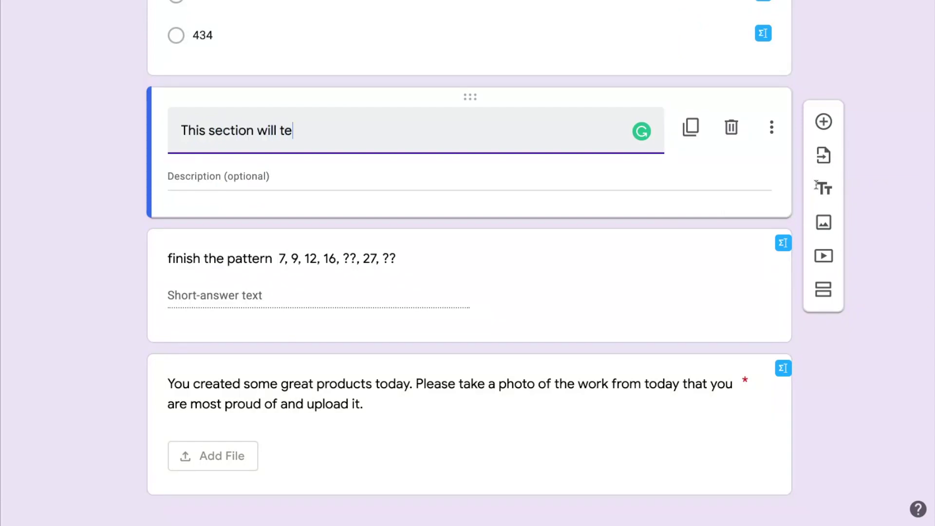
{"action": "type", "text": "st your unders"}
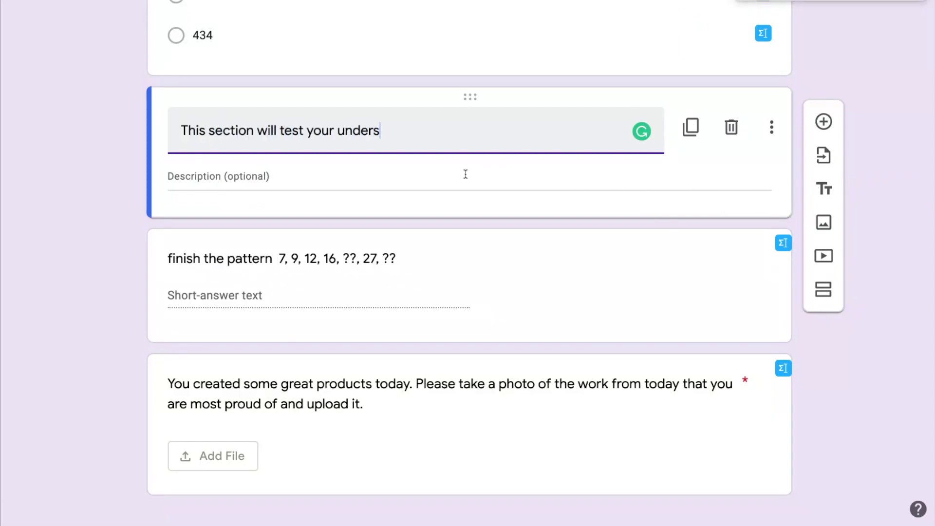
{"action": "type", "text": "tanding of Mathematics"}
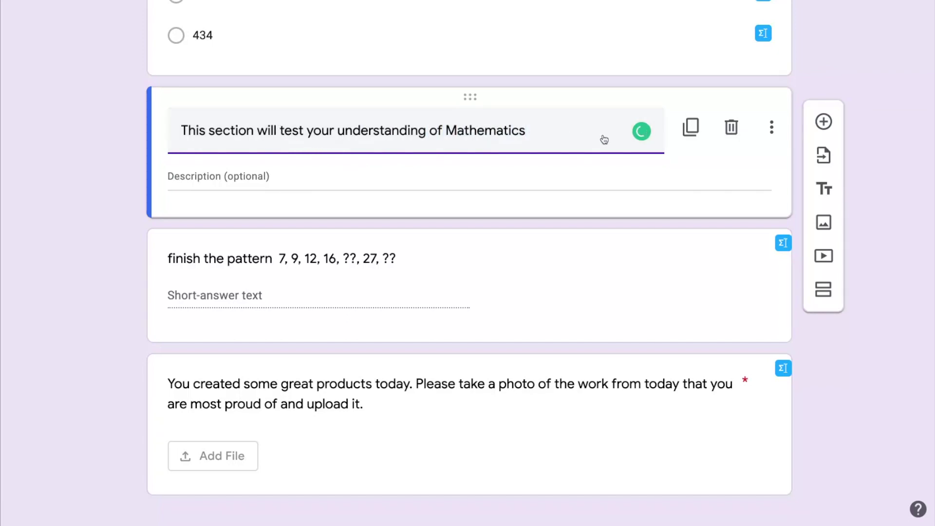
Insert the second equations image from a Google image search for 'mathematics' below the title.
{"action": "left_click", "coordinate": [825, 222]}
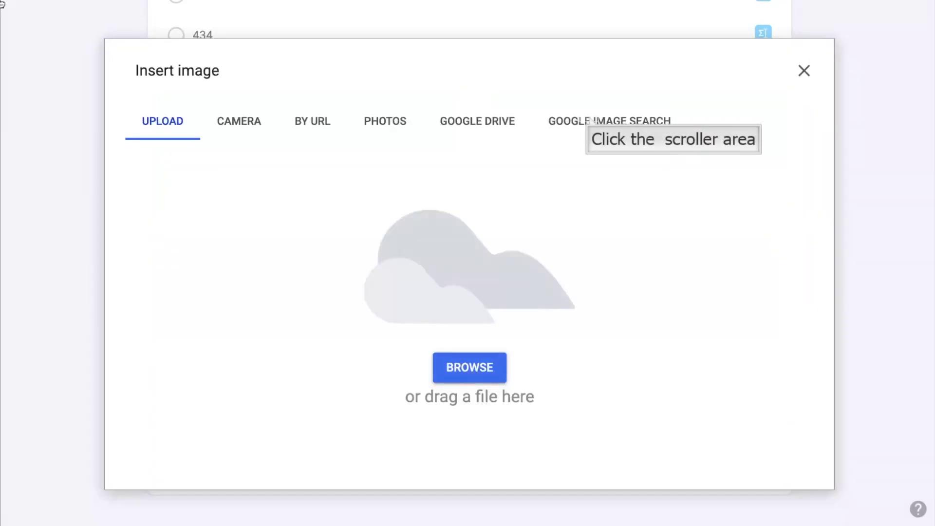
{"action": "left_click", "coordinate": [589, 118]}
{"action": "type", "text": "mathematic"}
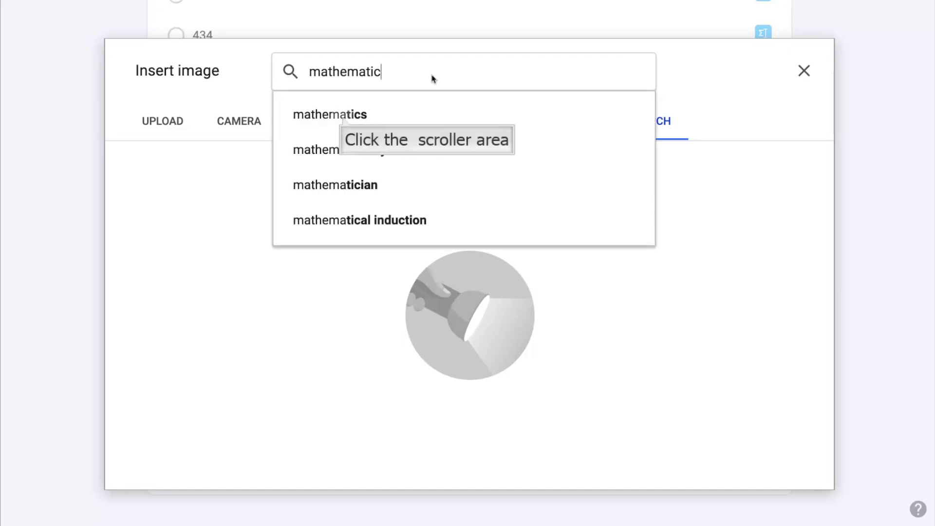
{"action": "left_click", "coordinate": [344, 116]}
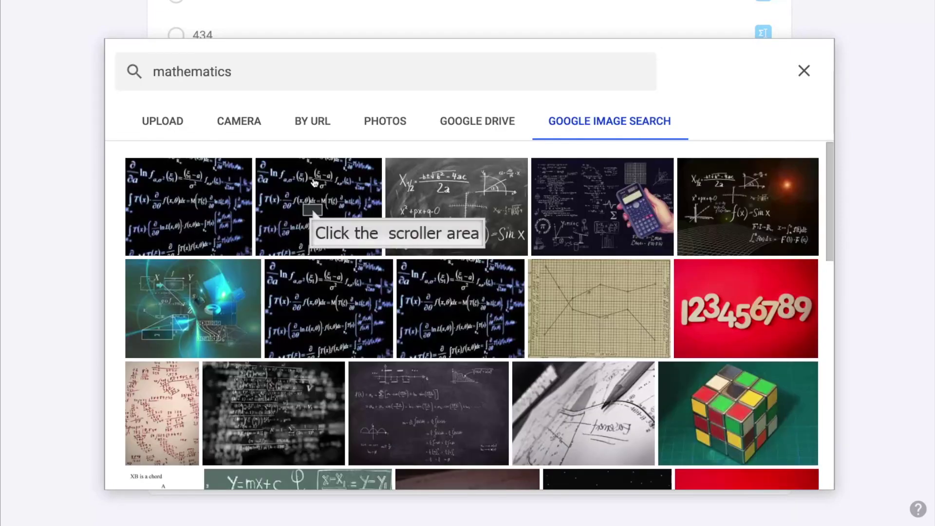
{"action": "left_click", "coordinate": [314, 214]}
{"action": "left_click", "coordinate": [782, 468]}
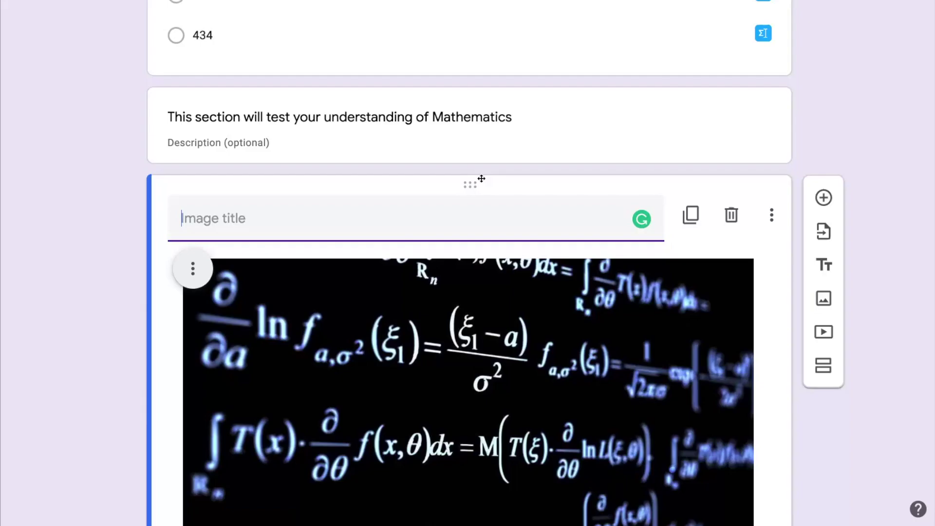
{"action": "scroll", "coordinate": [477, 185], "scroll_direction": "up", "scroll_amount": 4}
{"action": "scroll", "coordinate": [470, 218], "scroll_direction": "down", "scroll_amount": 1}
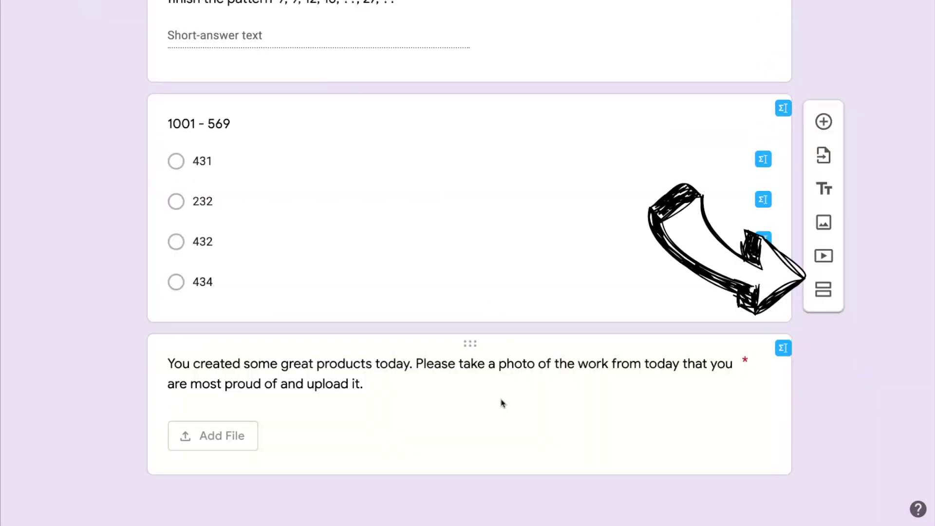
Select the photo-upload question and begin adding a video after it.
{"action": "left_click", "coordinate": [503, 428]}
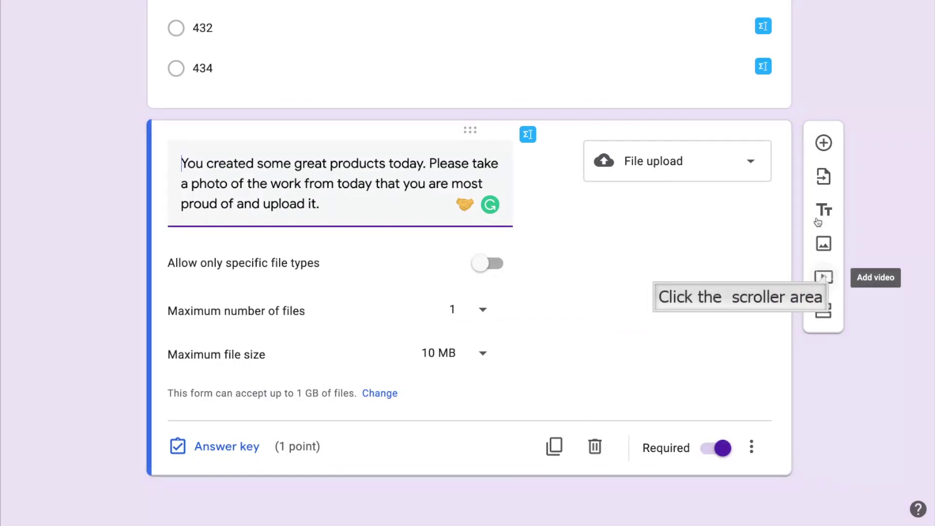
{"action": "left_click", "coordinate": [823, 277]}
Search YouTube for 'Using the mac webcam to take a picture' and insert the MacBook Air video.
{"action": "type", "text": "Using the webcam to t"}
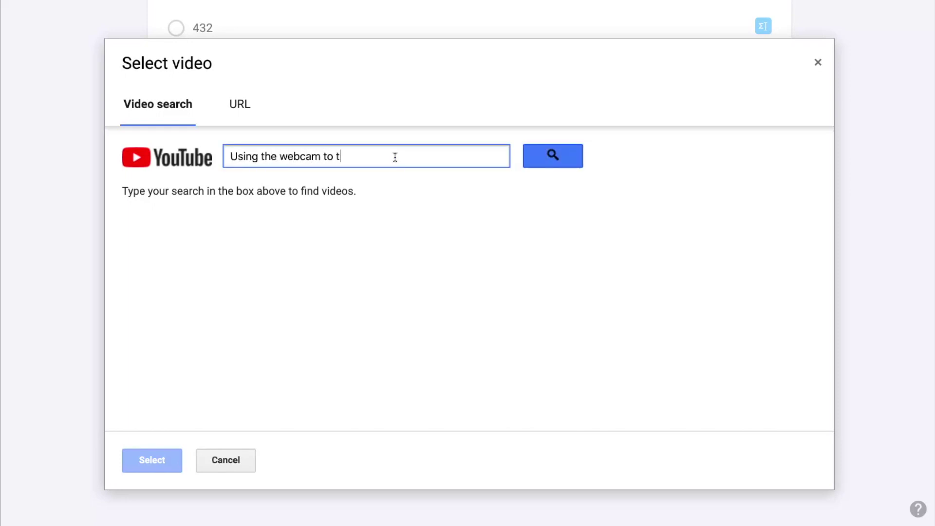
{"action": "type", "text": "ake a pictu"}
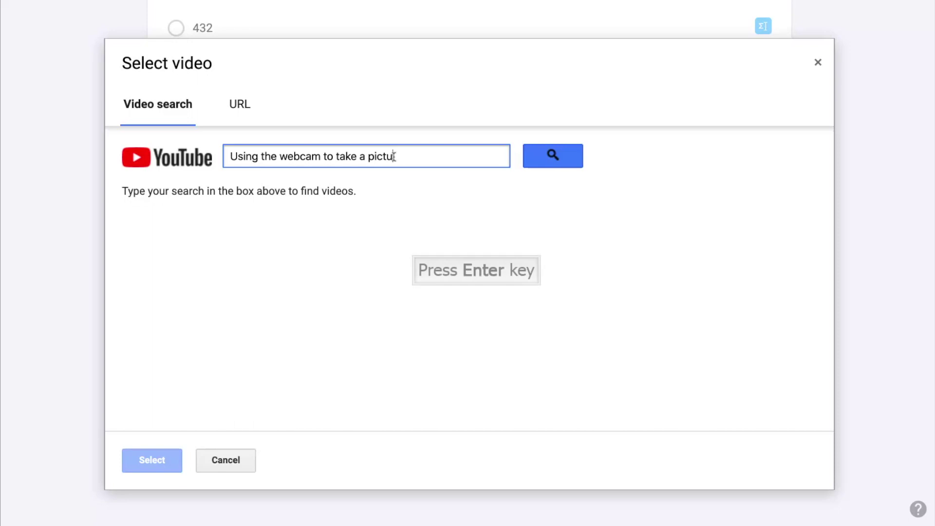
{"action": "type", "text": "re"}
{"action": "key", "text": "Return"}
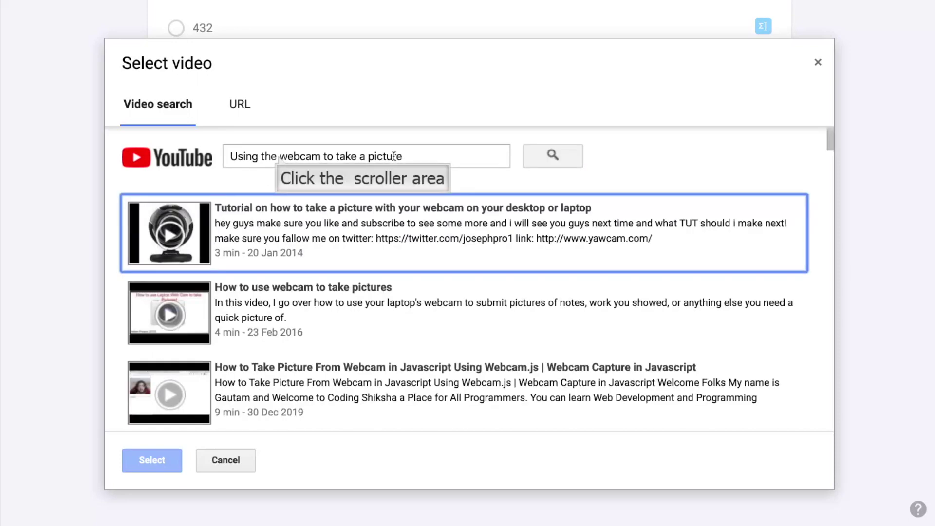
{"action": "left_click", "coordinate": [278, 155]}
{"action": "type", "text": "mac"}
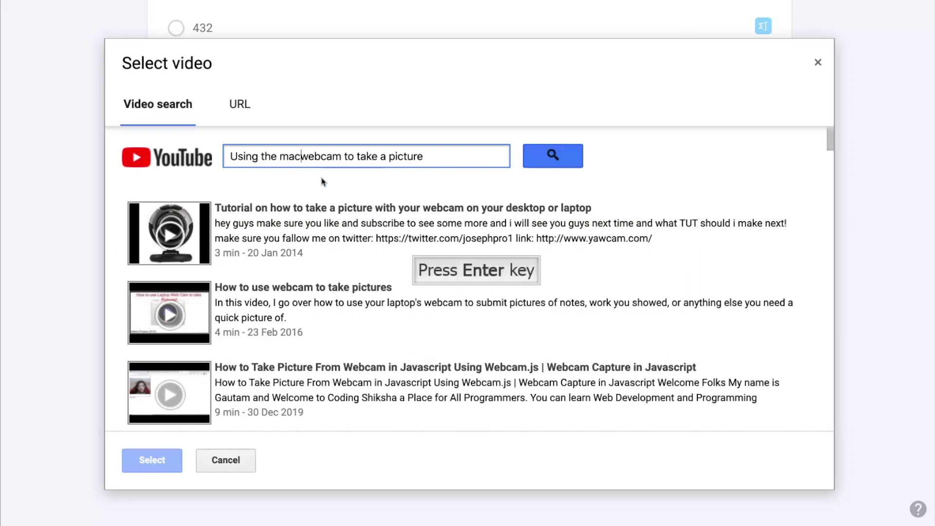
{"action": "key", "text": "Return"}
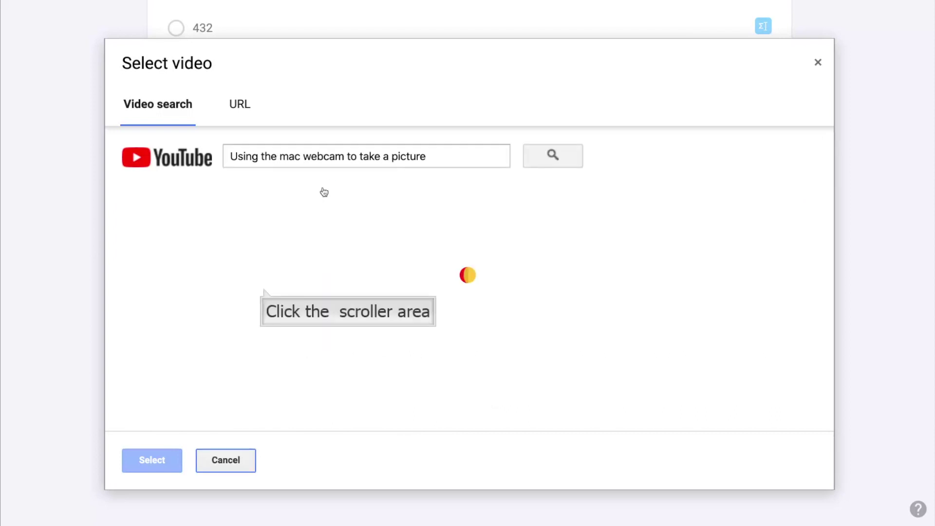
{"action": "left_click", "coordinate": [264, 291]}
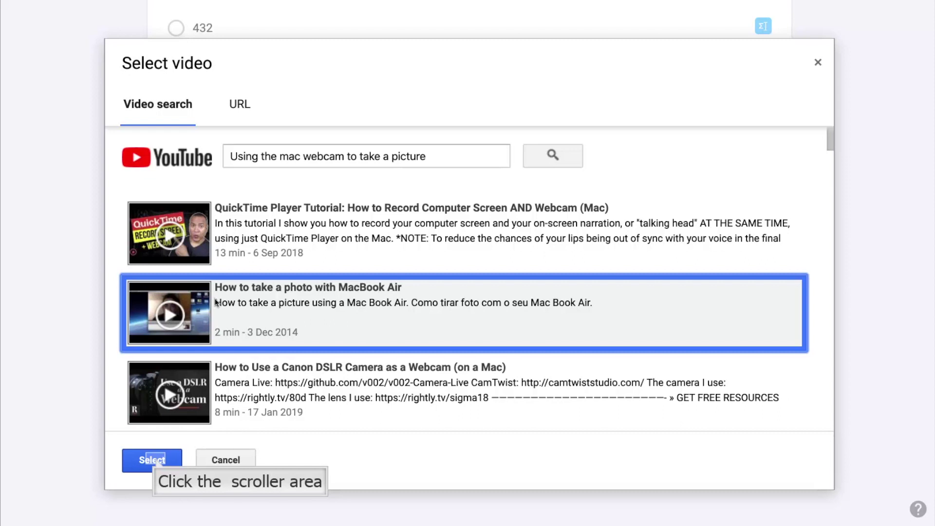
{"action": "left_click", "coordinate": [156, 459]}
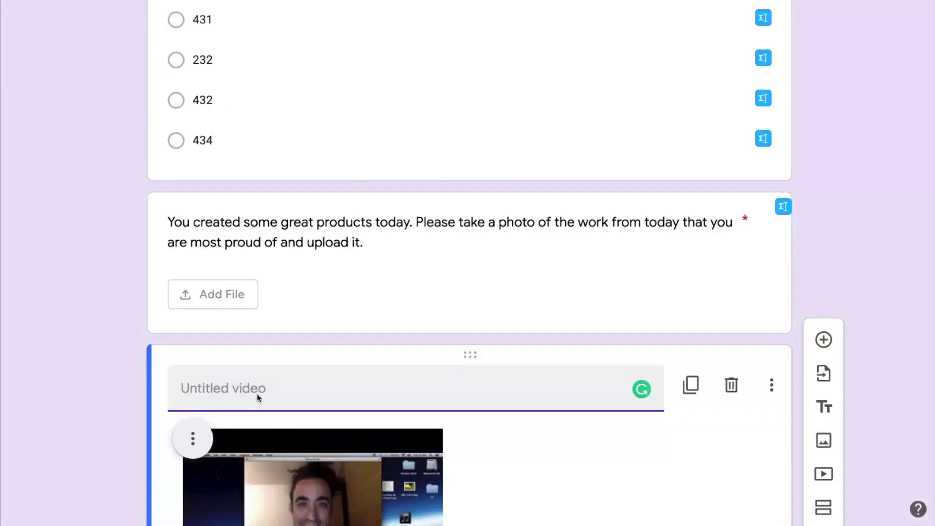
Title the video 'How to take a picture and upload it.' and add a new section.
{"action": "scroll", "coordinate": [271, 265], "scroll_direction": "down", "scroll_amount": 1}
{"action": "type", "text": "How to take a picture and upload it."}
{"action": "scroll", "coordinate": [584, 317], "scroll_direction": "down", "scroll_amount": 2}
{"action": "left_click", "coordinate": [824, 351]}
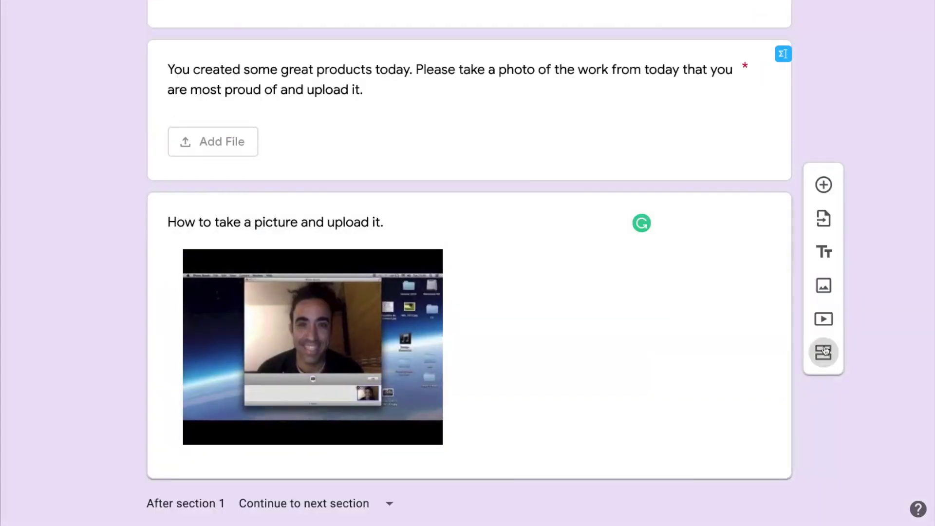
{"action": "scroll", "coordinate": [702, 29], "scroll_direction": "up", "scroll_amount": 15}
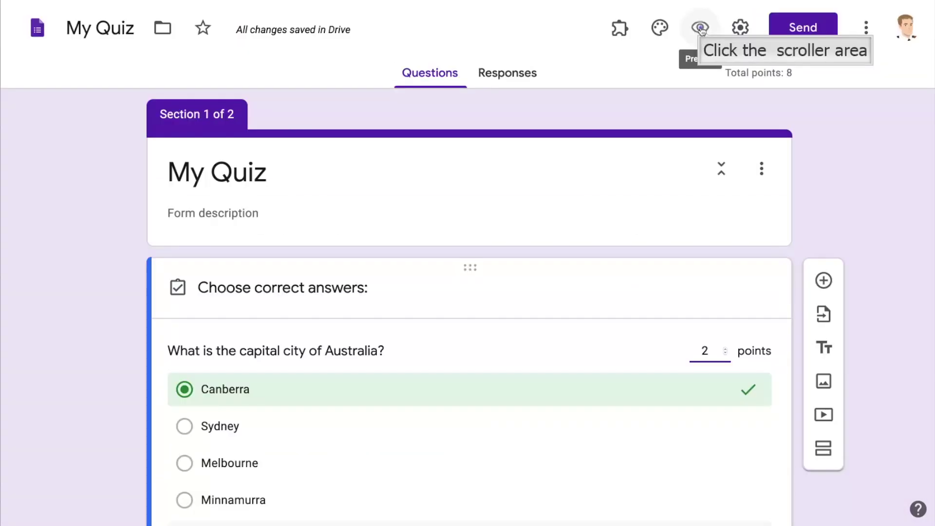
Set the science-lab glassware picture from the header gallery as the quiz header image.
{"action": "left_click", "coordinate": [702, 29]}
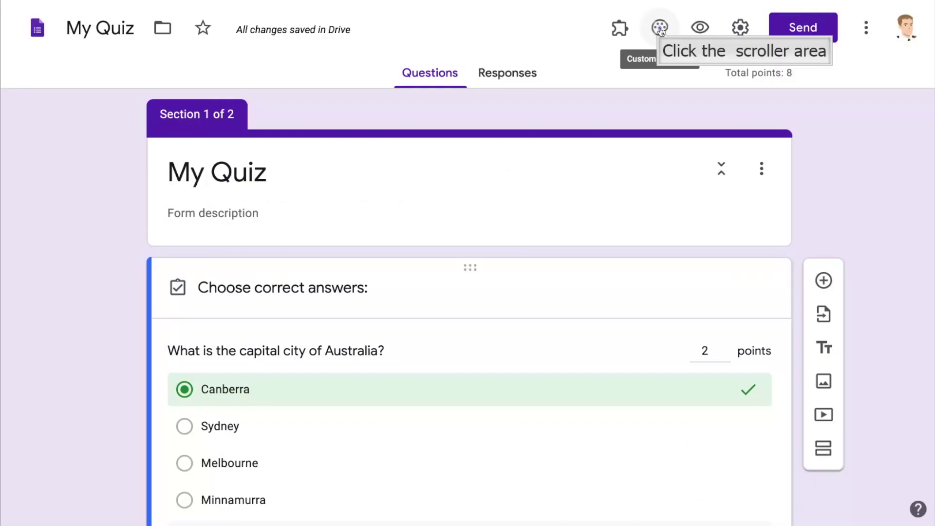
{"action": "left_click", "coordinate": [660, 30]}
{"action": "left_click", "coordinate": [759, 193]}
{"action": "scroll", "coordinate": [554, 185], "scroll_direction": "down", "scroll_amount": 2}
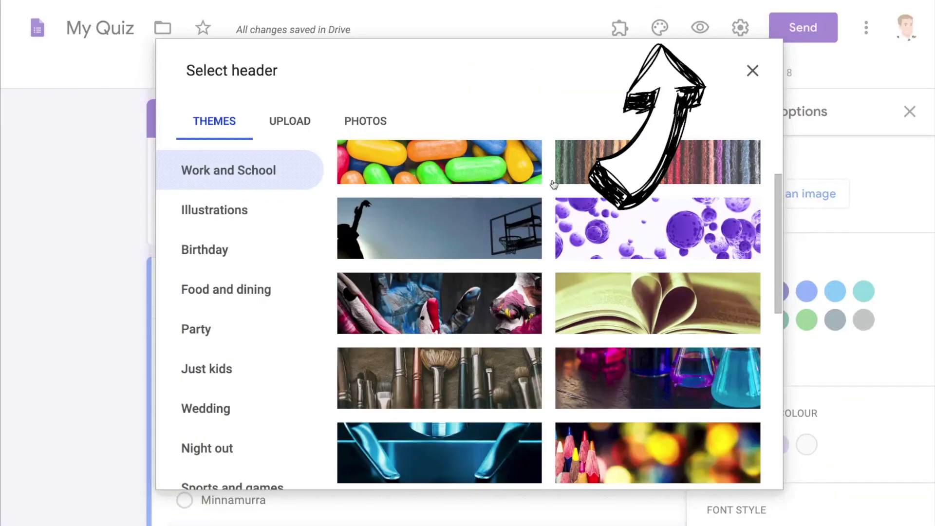
{"action": "scroll", "coordinate": [553, 184], "scroll_direction": "down", "scroll_amount": 2}
{"action": "scroll", "coordinate": [553, 184], "scroll_direction": "down", "scroll_amount": 5}
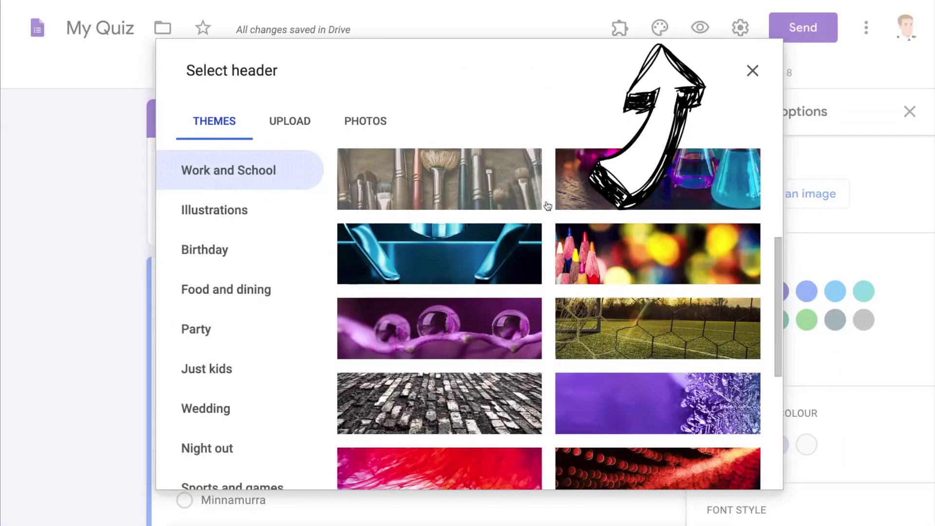
{"action": "scroll", "coordinate": [548, 205], "scroll_direction": "down", "scroll_amount": 6}
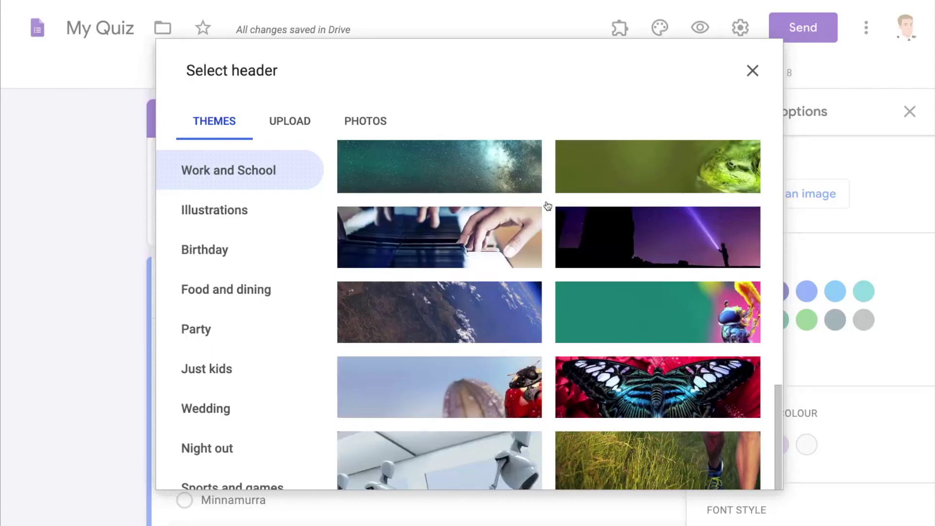
{"action": "scroll", "coordinate": [529, 205], "scroll_direction": "down", "scroll_amount": 4}
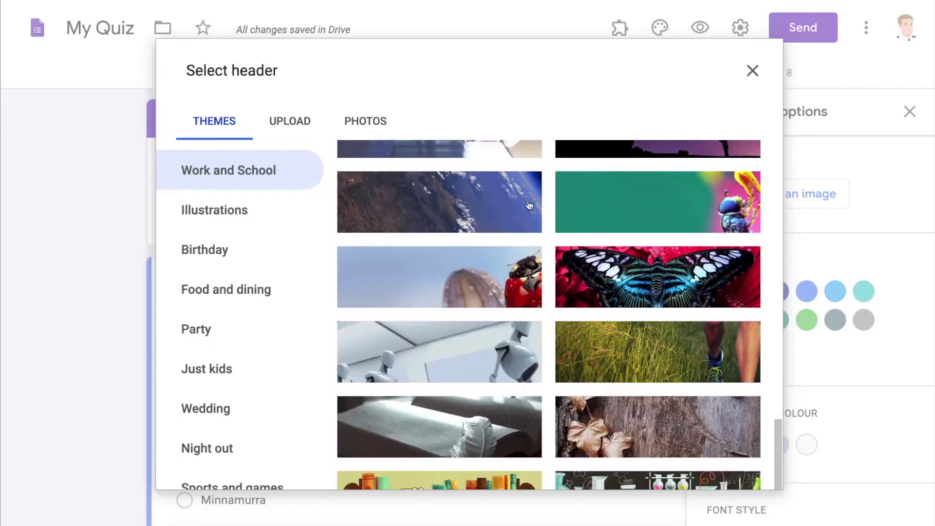
{"action": "scroll", "coordinate": [536, 210], "scroll_direction": "down", "scroll_amount": 3}
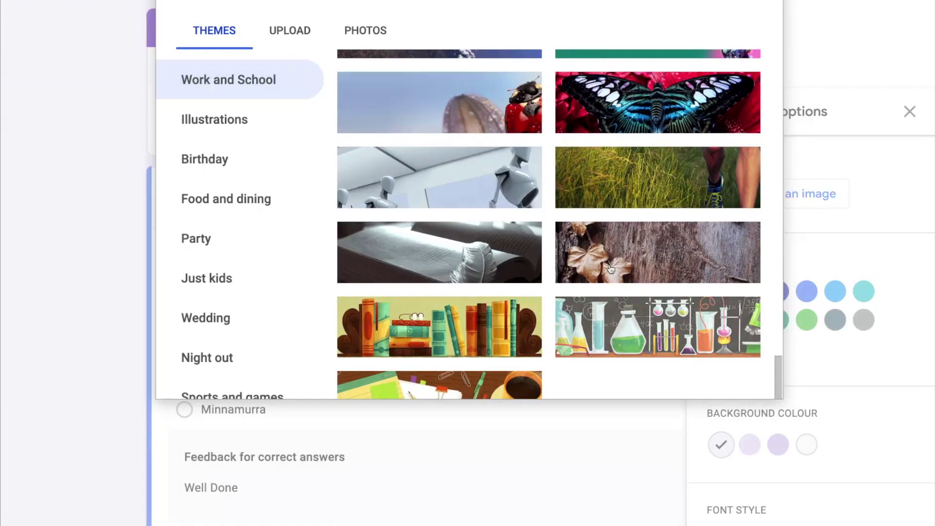
{"action": "left_click", "coordinate": [616, 329]}
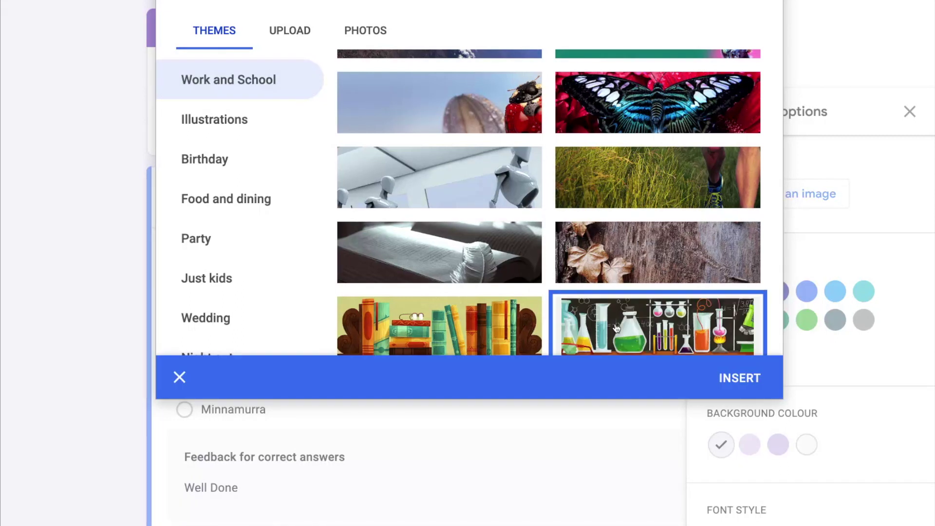
{"action": "left_click", "coordinate": [732, 377]}
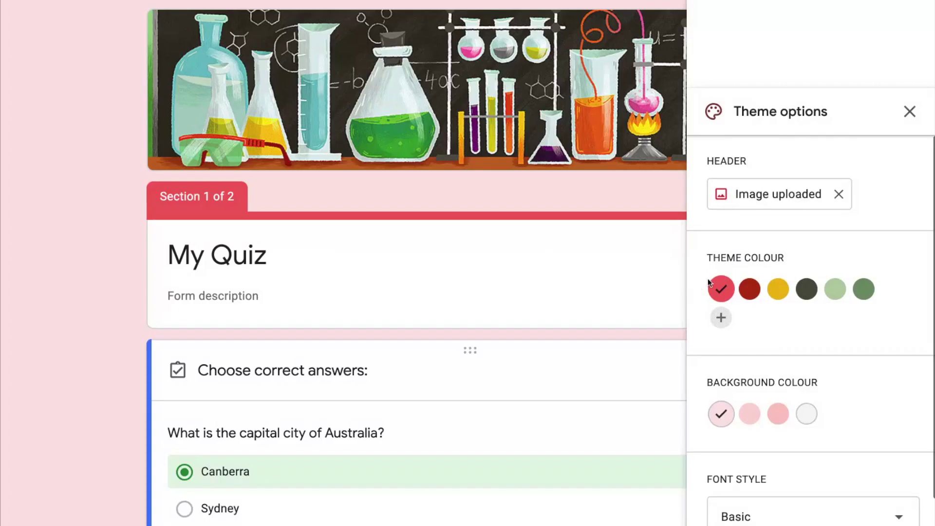
Change the theme colour to green.
{"action": "left_click", "coordinate": [864, 289]}
{"action": "scroll", "coordinate": [463, 245], "scroll_direction": "down", "scroll_amount": 15}
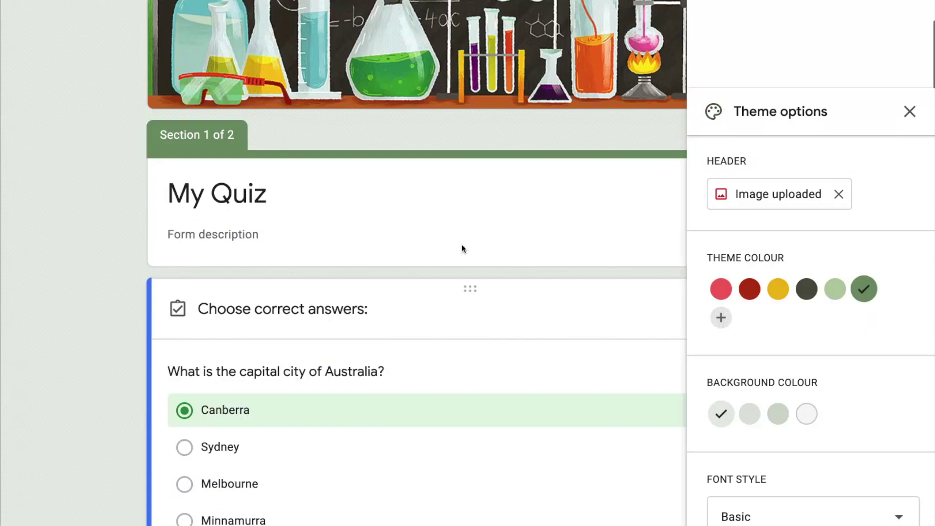
{"action": "scroll", "coordinate": [459, 246], "scroll_direction": "up", "scroll_amount": 15}
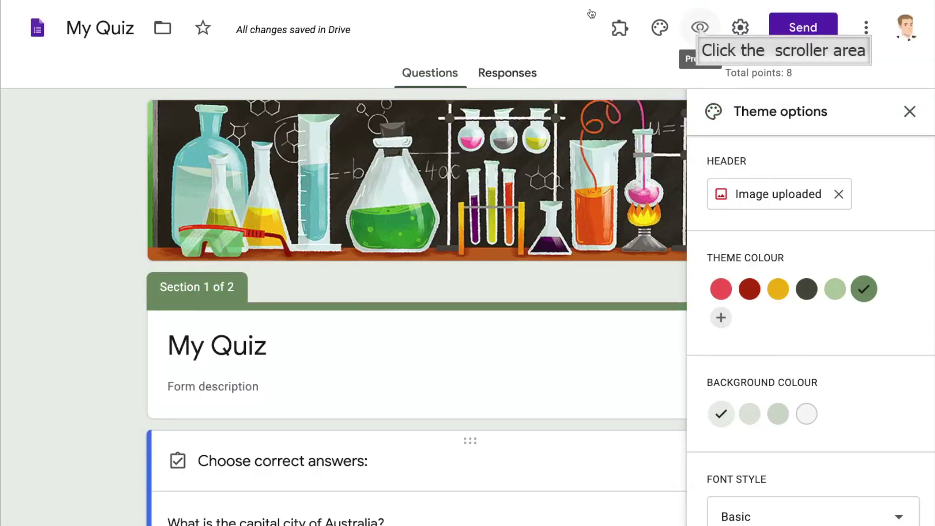
{"action": "left_click", "coordinate": [700, 29]}
{"action": "scroll", "coordinate": [755, 75], "scroll_direction": "down", "scroll_amount": 8}
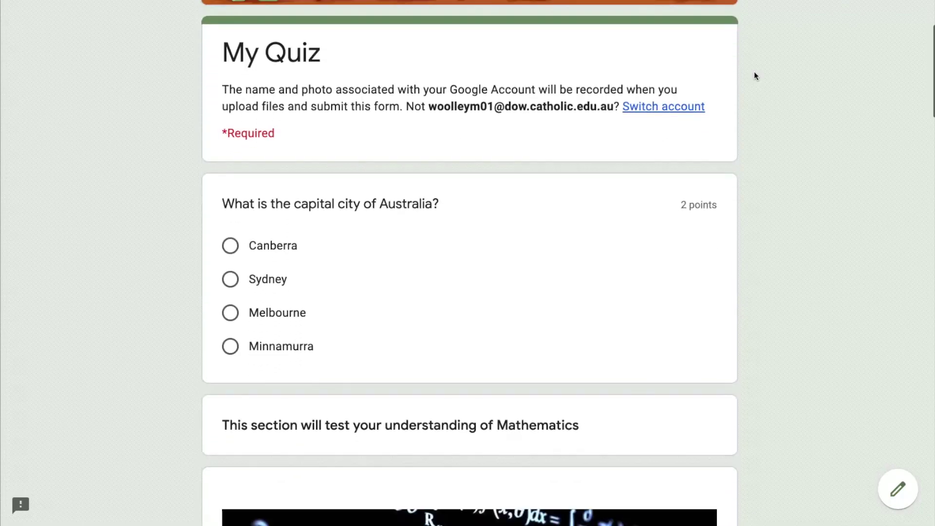
{"action": "scroll", "coordinate": [756, 75], "scroll_direction": "down", "scroll_amount": 20}
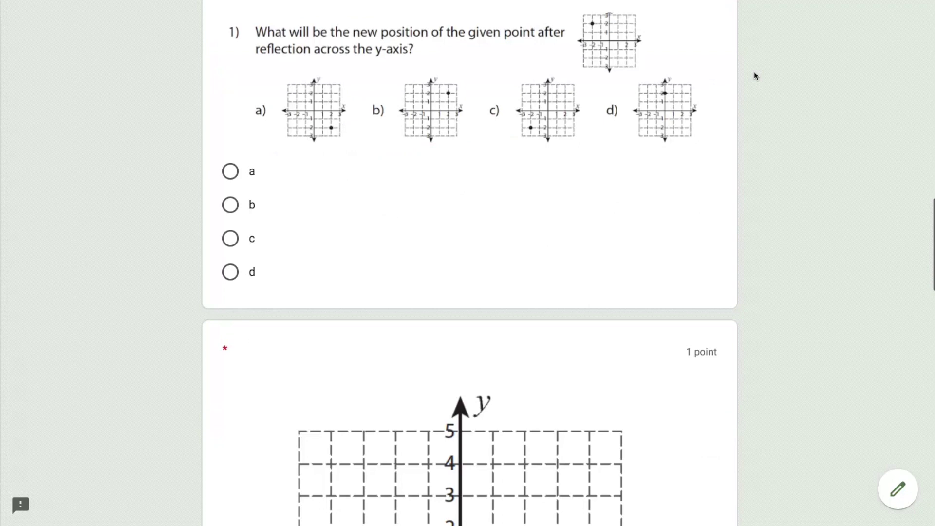
{"action": "scroll", "coordinate": [756, 76], "scroll_direction": "down", "scroll_amount": 15}
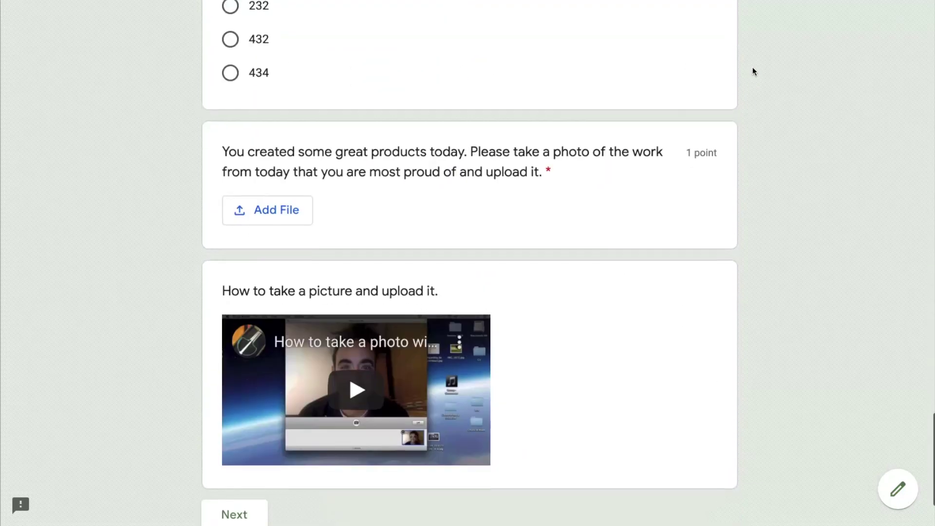
{"action": "scroll", "coordinate": [576, 179], "scroll_direction": "up", "scroll_amount": 20}
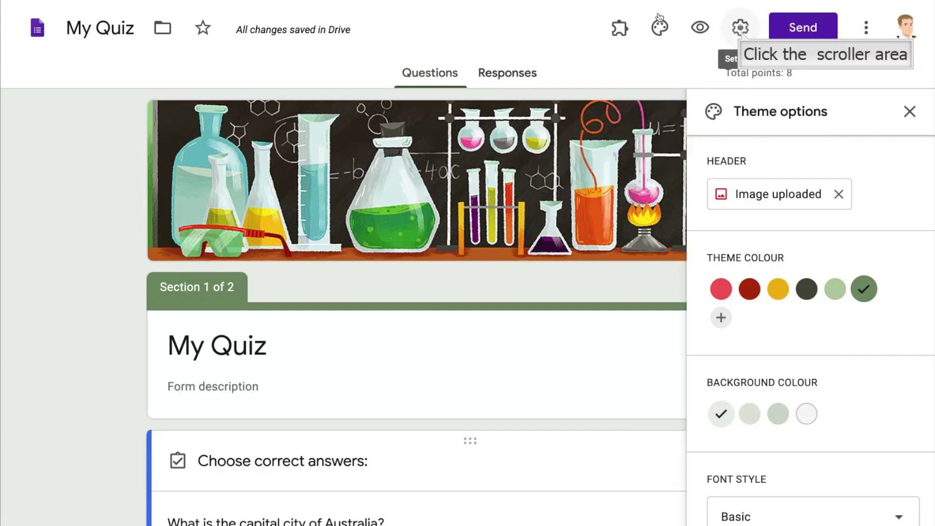
{"action": "left_click", "coordinate": [741, 28]}
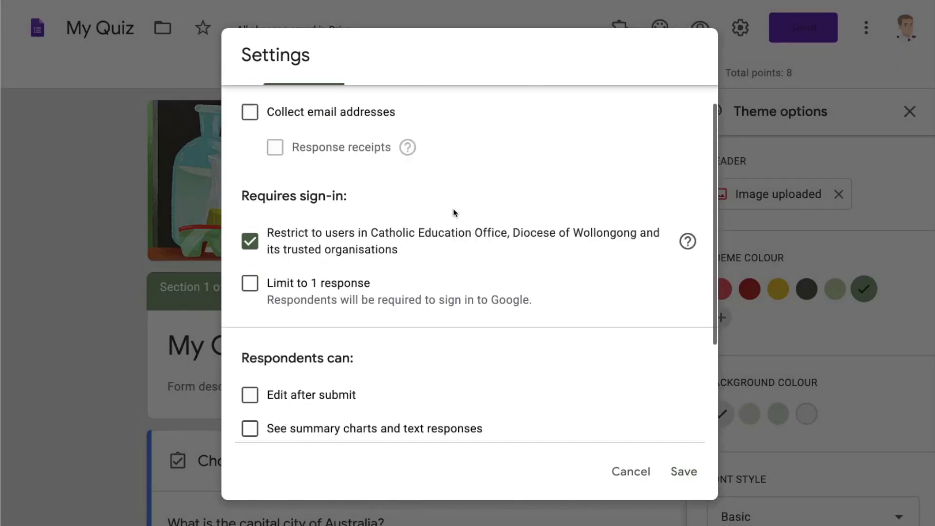
{"action": "scroll", "coordinate": [454, 210], "scroll_direction": "down", "scroll_amount": 3}
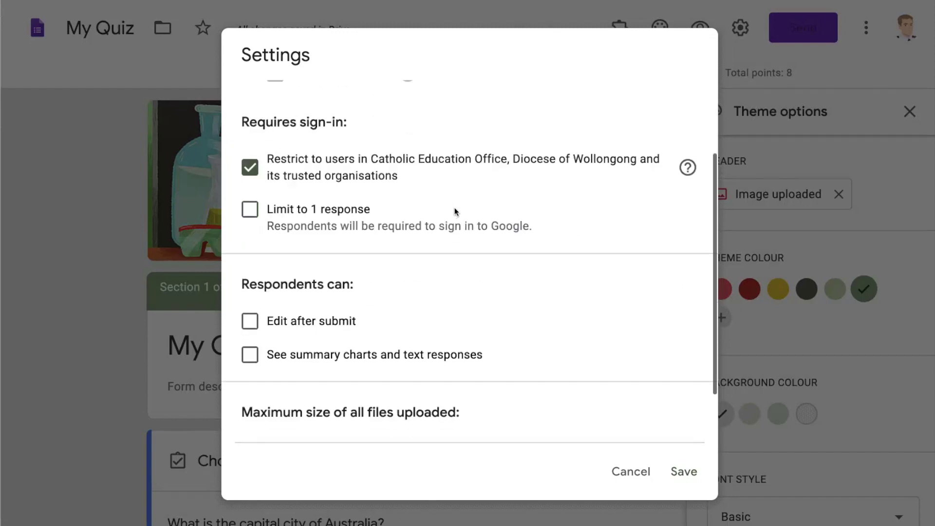
{"action": "scroll", "coordinate": [454, 209], "scroll_direction": "down", "scroll_amount": 2}
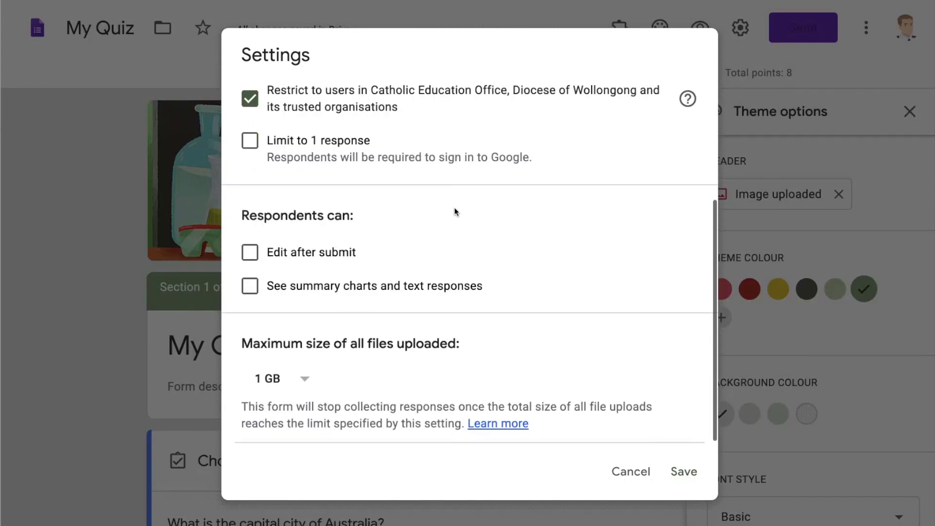
{"action": "scroll", "coordinate": [454, 209], "scroll_direction": "down", "scroll_amount": 1}
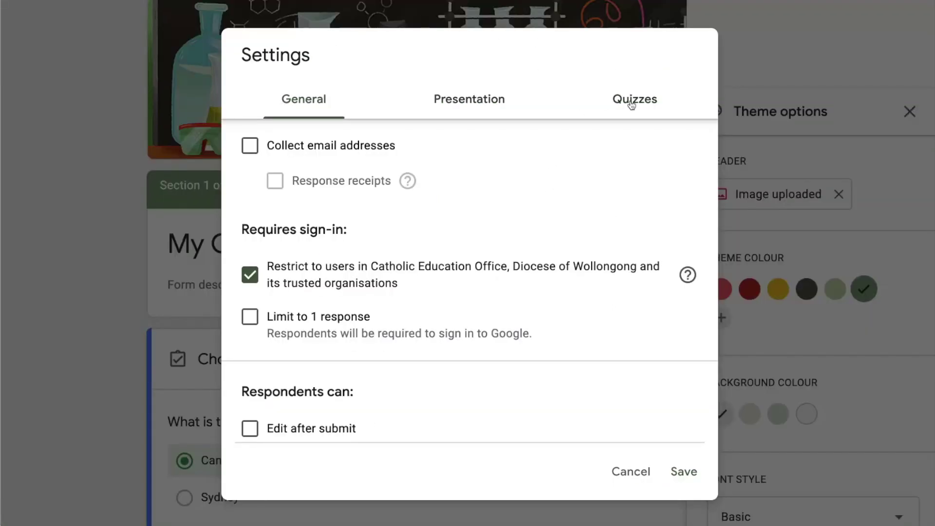
{"action": "left_click", "coordinate": [631, 100]}
{"action": "scroll", "coordinate": [582, 175], "scroll_direction": "down", "scroll_amount": 5}
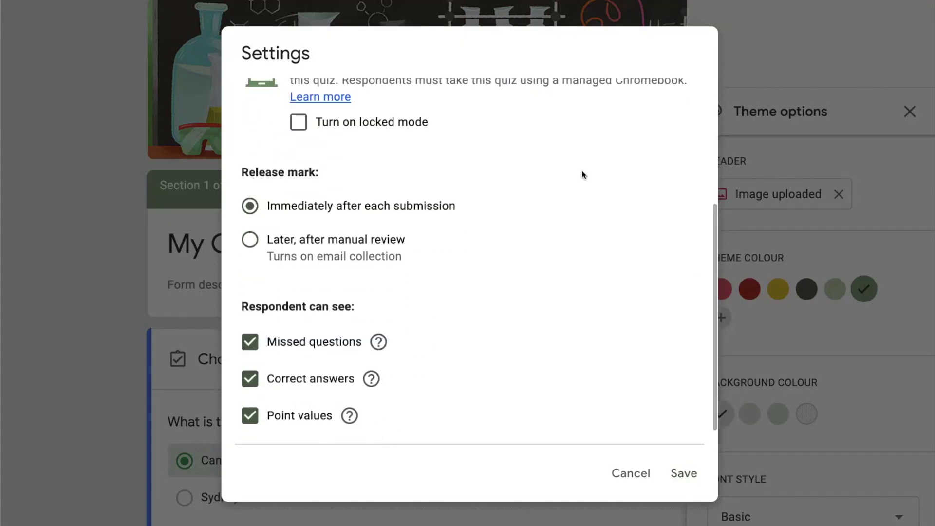
{"action": "scroll", "coordinate": [582, 173], "scroll_direction": "down", "scroll_amount": 1}
{"action": "scroll", "coordinate": [604, 211], "scroll_direction": "up", "scroll_amount": 3}
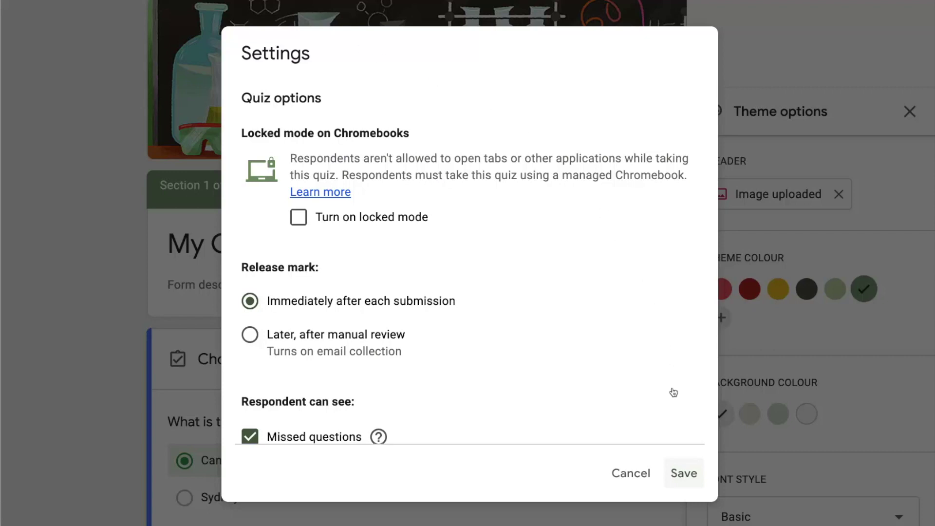
{"action": "left_click", "coordinate": [682, 475]}
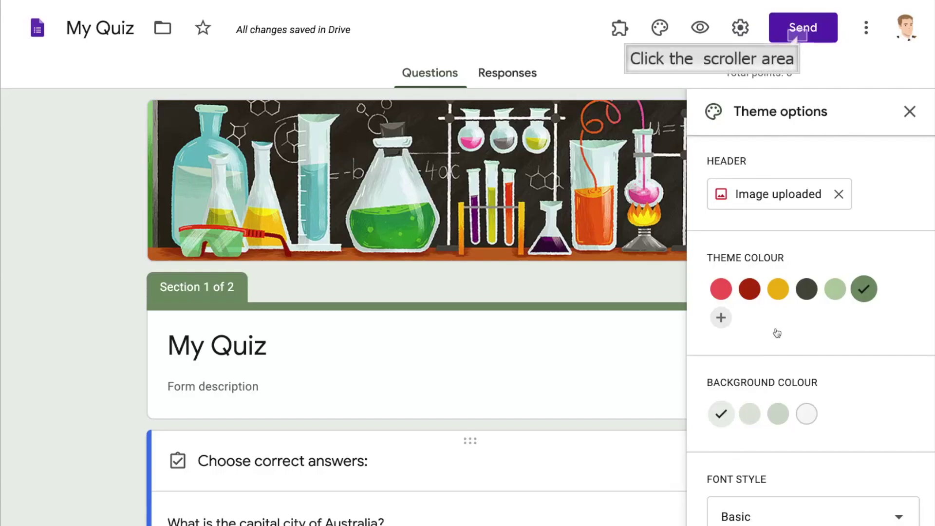
Open the Send form dialog for emailing My Quiz.
{"action": "left_click", "coordinate": [799, 39]}
{"action": "scroll", "coordinate": [412, 215], "scroll_direction": "down", "scroll_amount": 1}
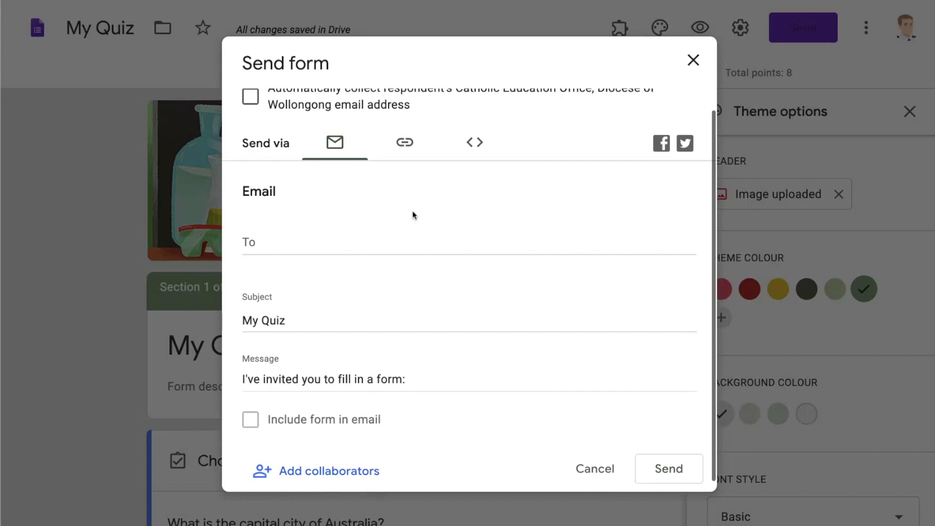
{"action": "scroll", "coordinate": [412, 215], "scroll_direction": "up", "scroll_amount": 1}
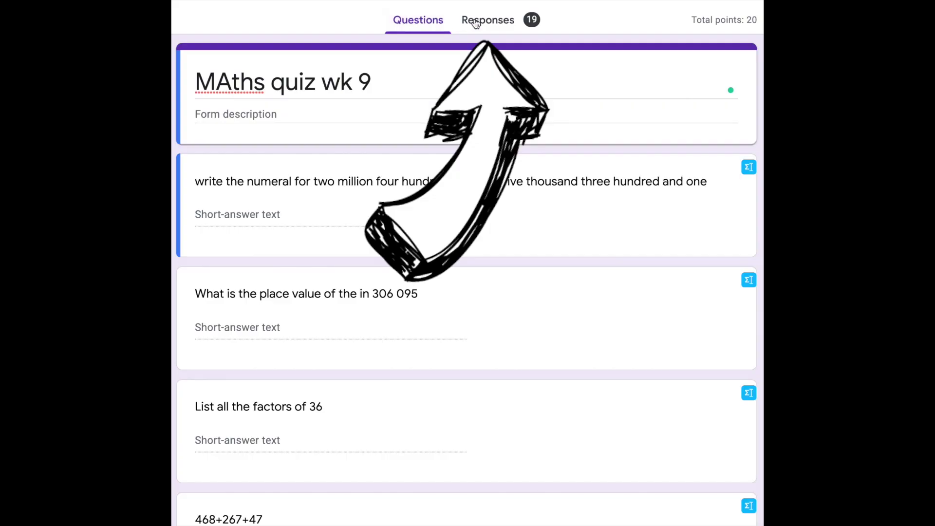
Review Maths quiz wk 9 responses: 7.79/20 average, frequently missed questions and answer charts.
{"action": "left_click", "coordinate": [484, 22]}
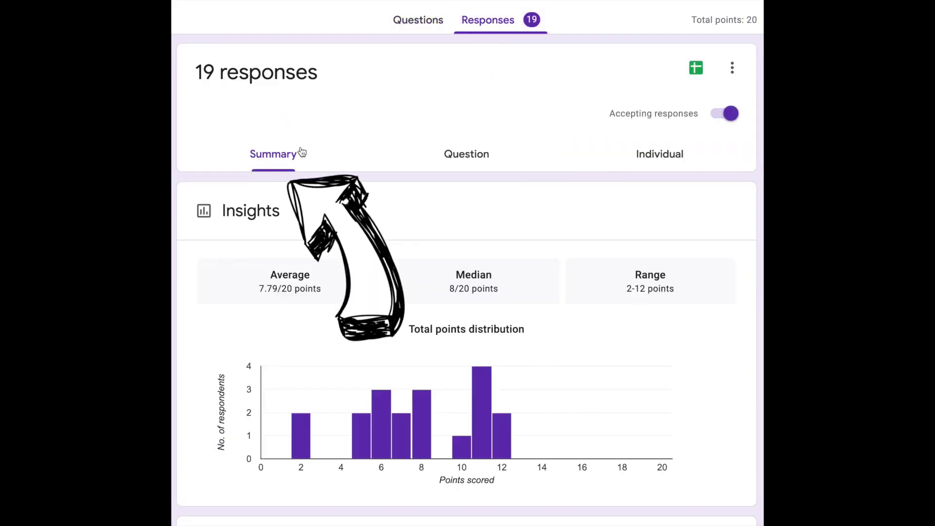
{"action": "scroll", "coordinate": [326, 324], "scroll_direction": "down", "scroll_amount": 2}
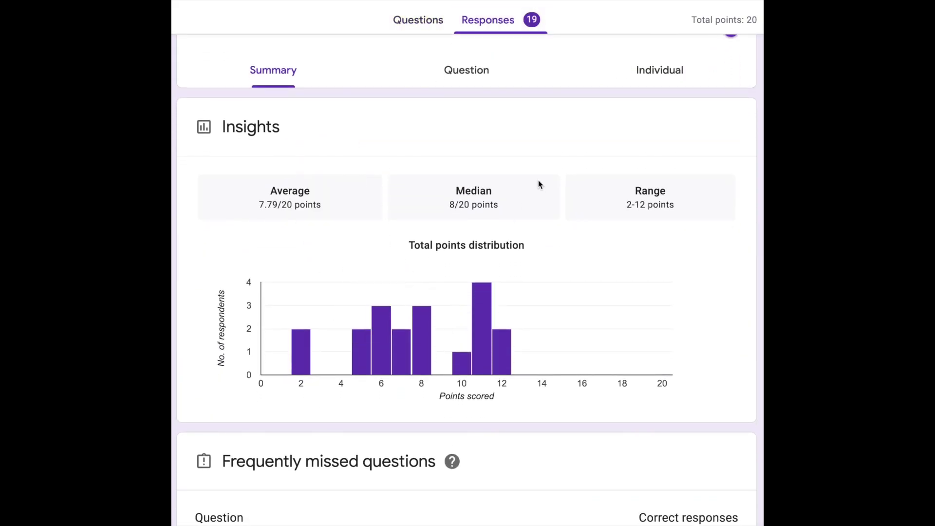
{"action": "scroll", "coordinate": [575, 285], "scroll_direction": "down", "scroll_amount": 8}
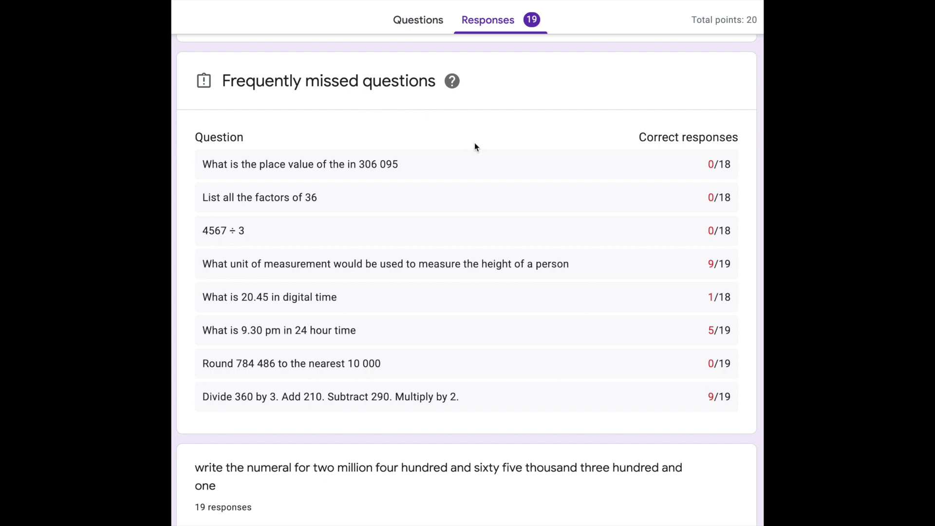
{"action": "scroll", "coordinate": [481, 162], "scroll_direction": "down", "scroll_amount": 7}
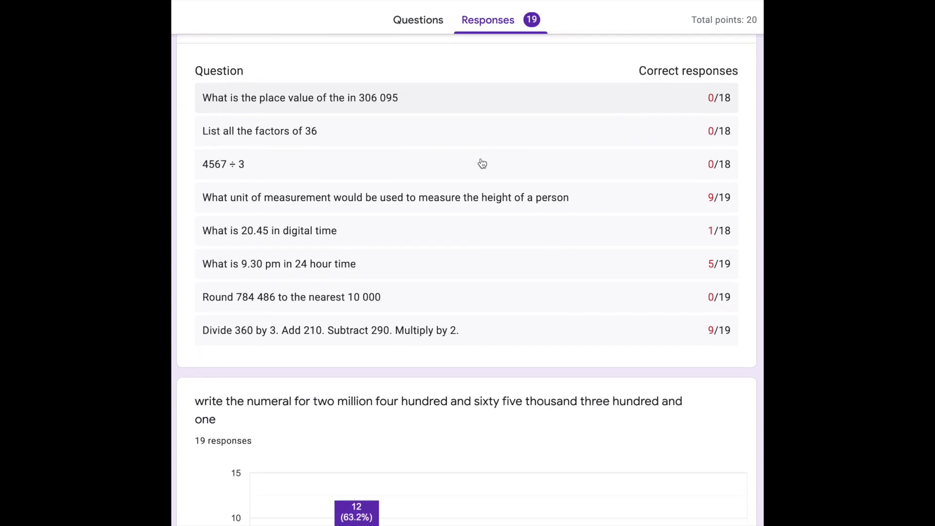
{"action": "scroll", "coordinate": [482, 162], "scroll_direction": "down", "scroll_amount": 1}
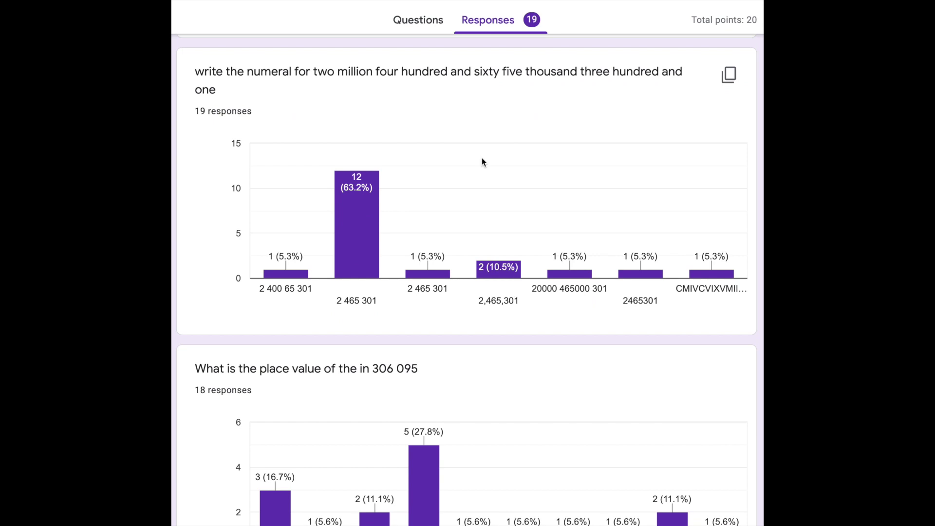
Mark the 13 '2 465 301' answers to the numeral question correct, scoring 1/1.
{"action": "scroll", "coordinate": [483, 161], "scroll_direction": "down", "scroll_amount": 5}
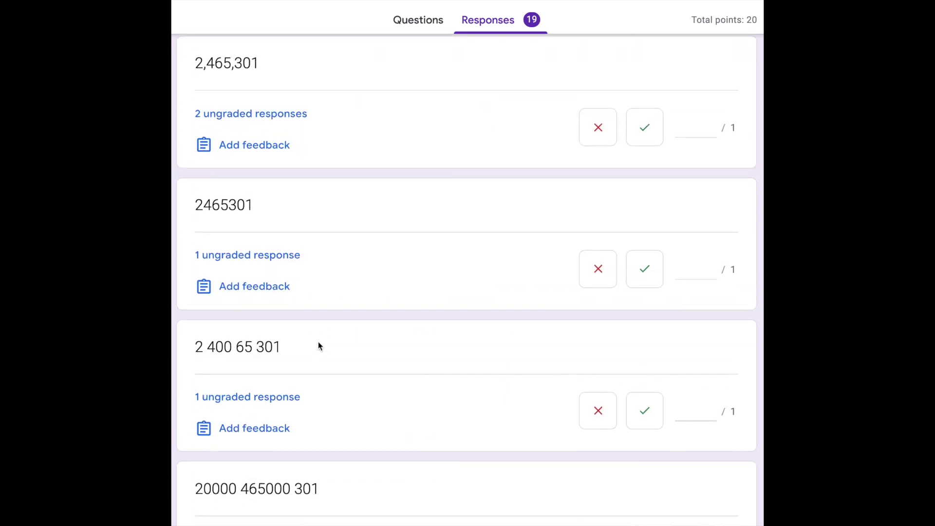
{"action": "scroll", "coordinate": [317, 341], "scroll_direction": "up", "scroll_amount": 2}
{"action": "scroll", "coordinate": [317, 346], "scroll_direction": "up", "scroll_amount": 4}
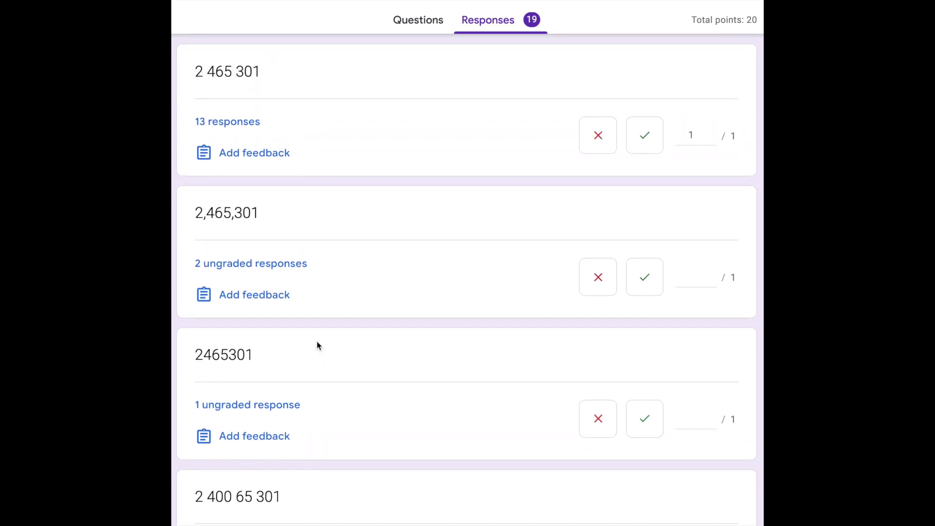
{"action": "scroll", "coordinate": [317, 345], "scroll_direction": "up", "scroll_amount": 1}
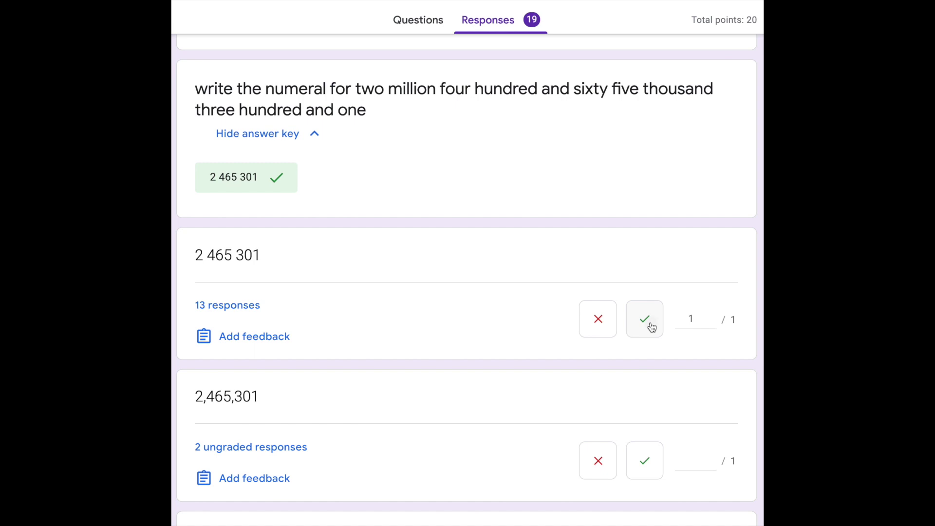
{"action": "left_click", "coordinate": [651, 327]}
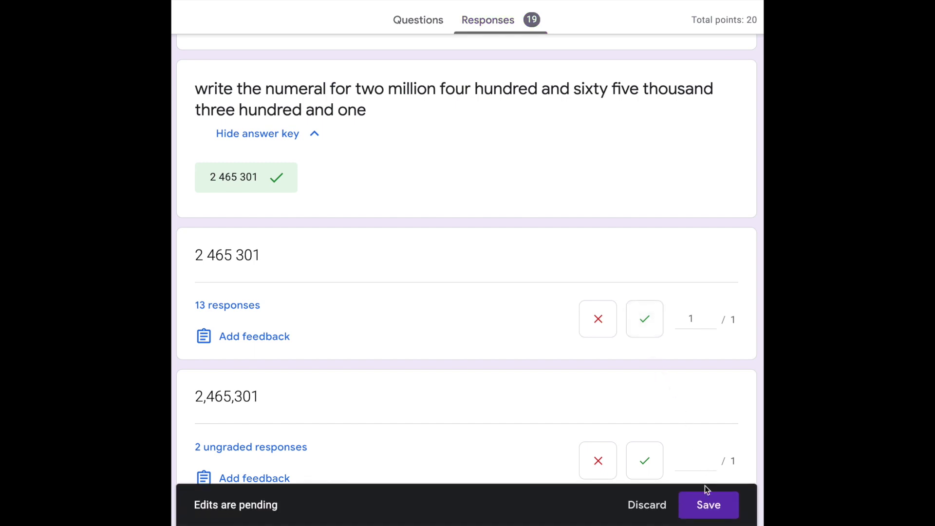
{"action": "scroll", "coordinate": [705, 487], "scroll_direction": "down", "scroll_amount": 1}
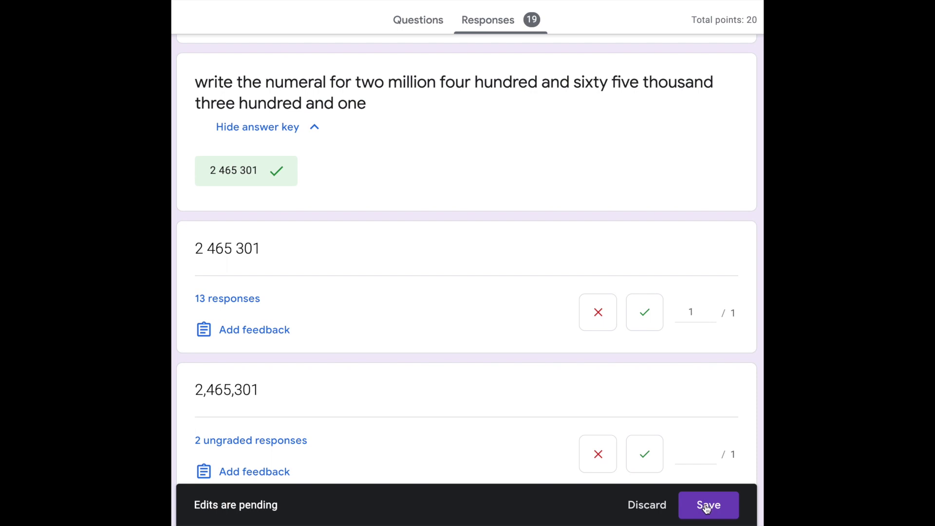